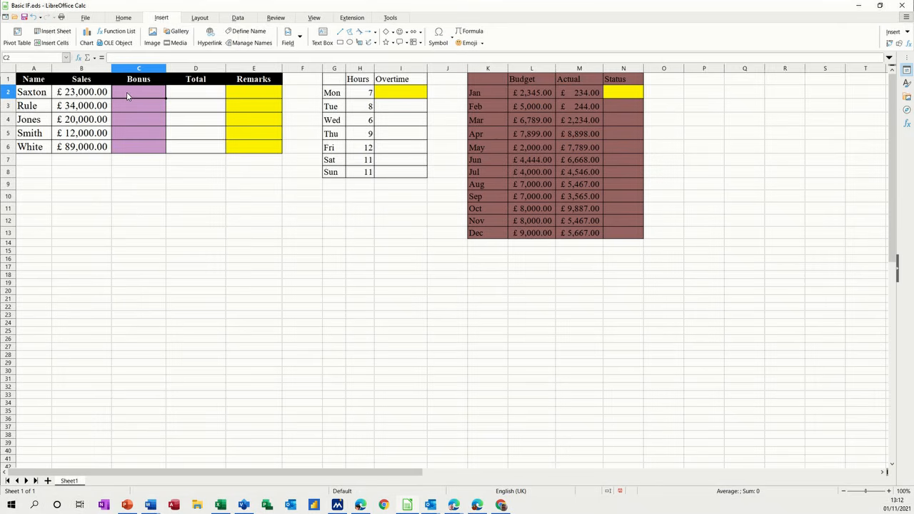
Enter the formula =if(B2>21000,B2*10%,0) in the first Bonus cell, C2.
type("=if")
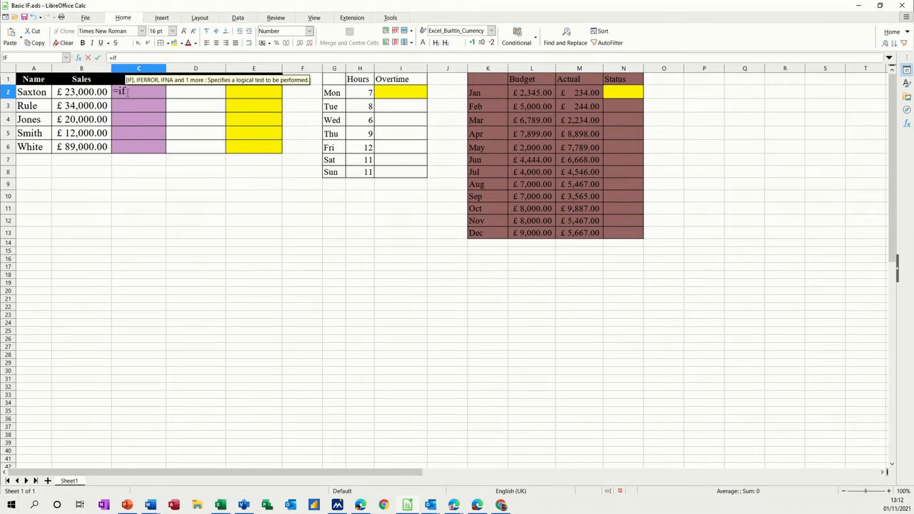
type("(")
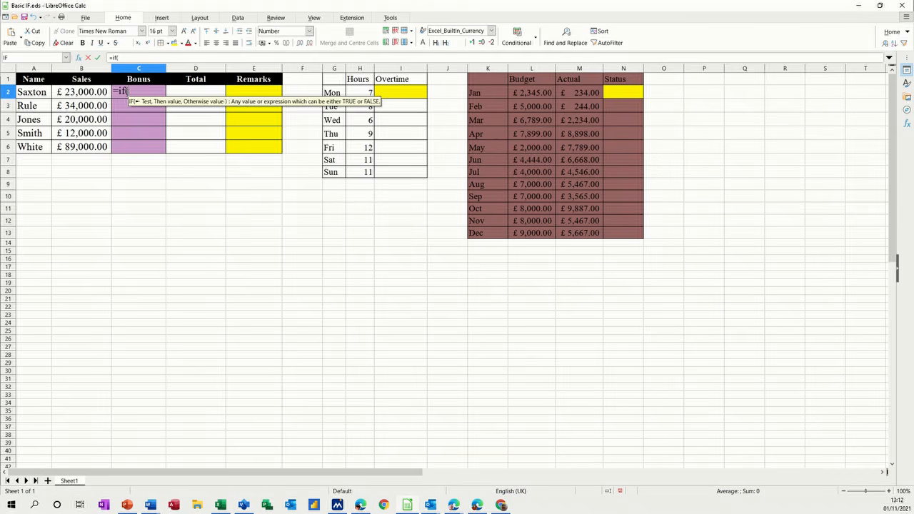
left_click(81, 93)
type(">210")
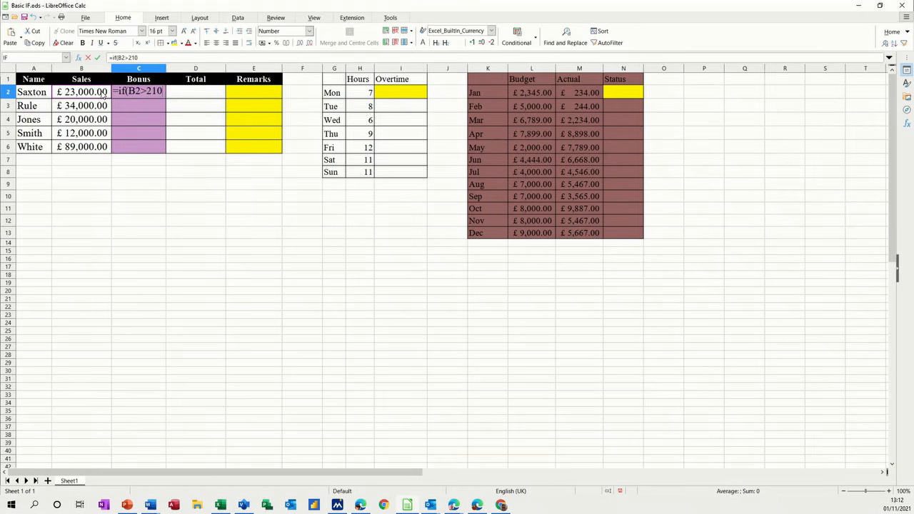
type("00")
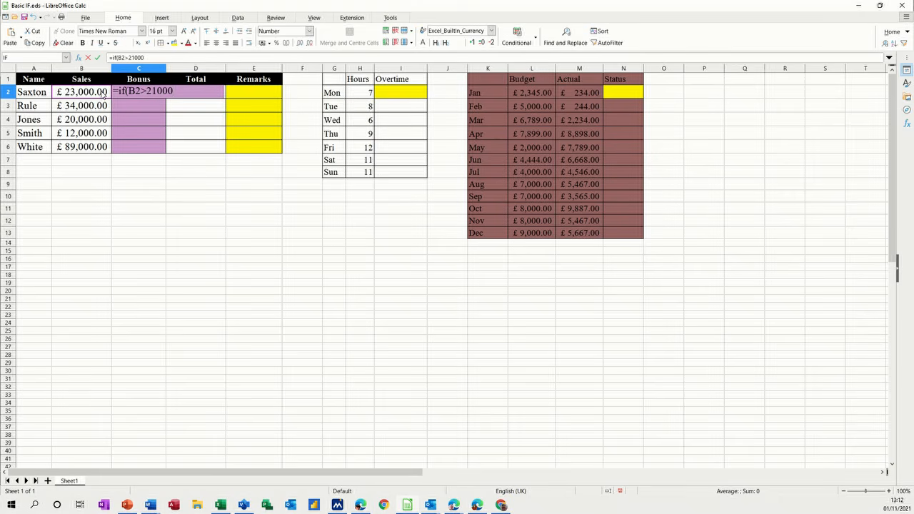
type(",")
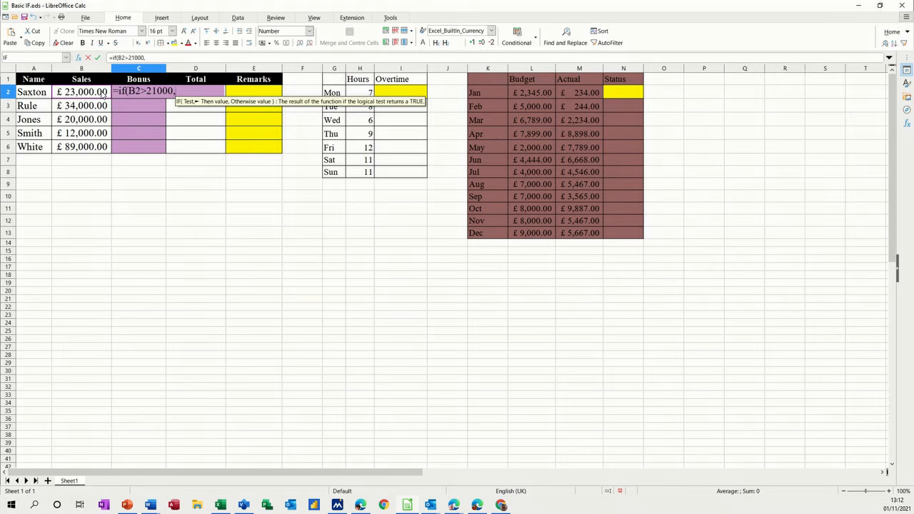
left_click(88, 95)
type("*")
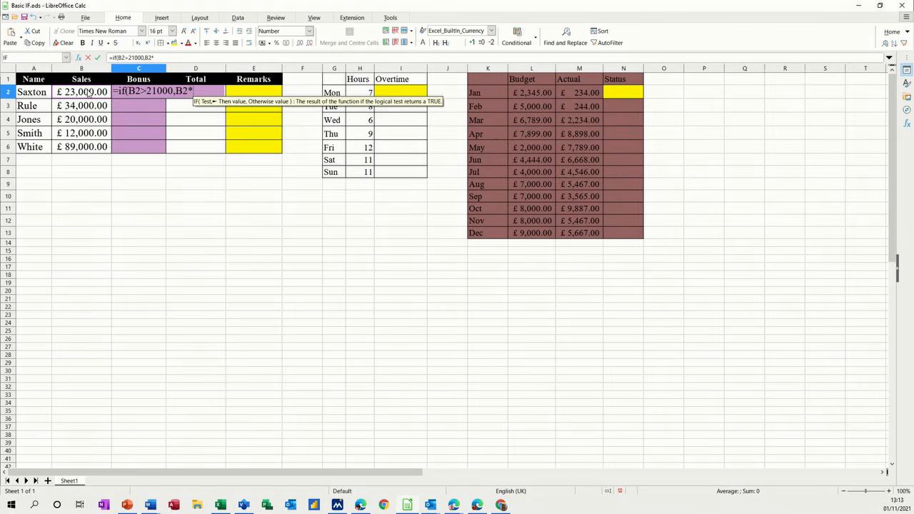
type("10")
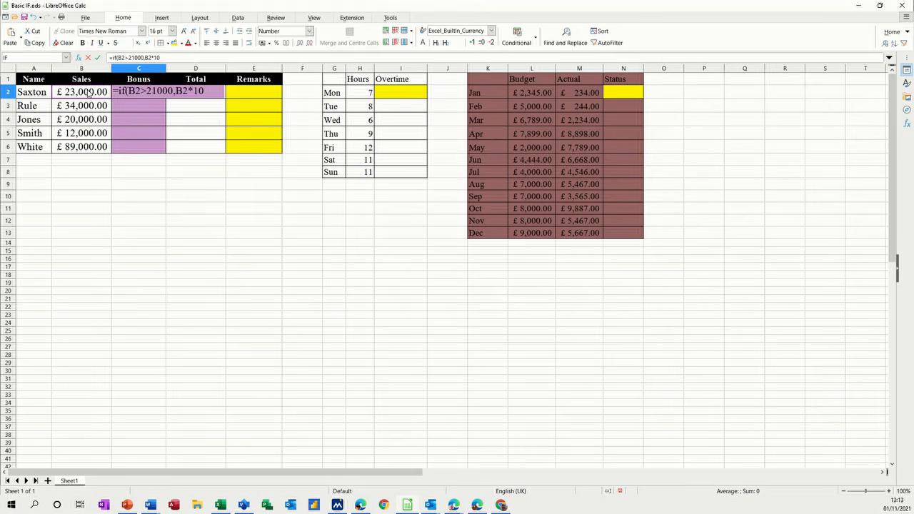
type("%,")
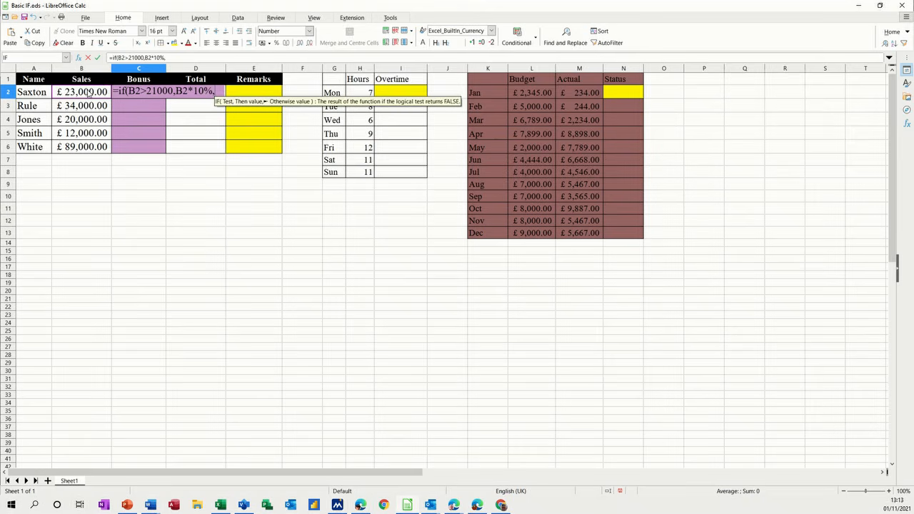
type("0")
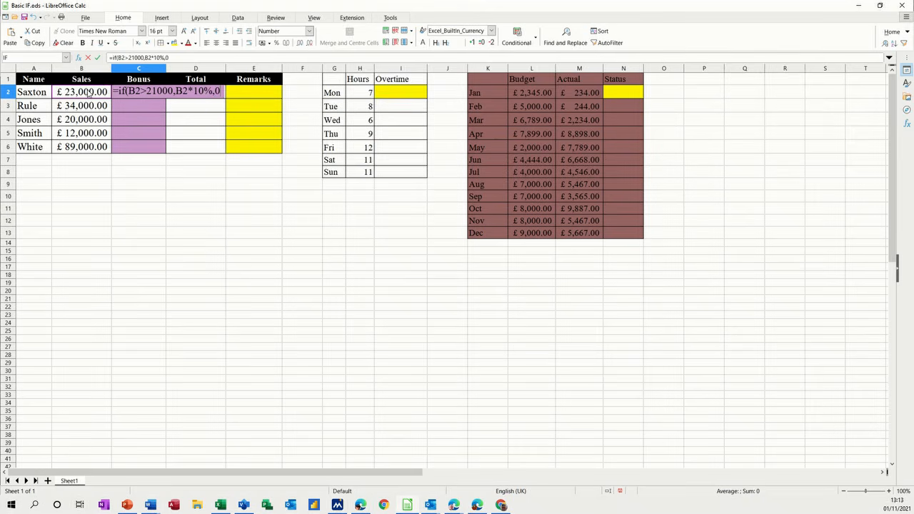
type(")")
left_click(97, 58)
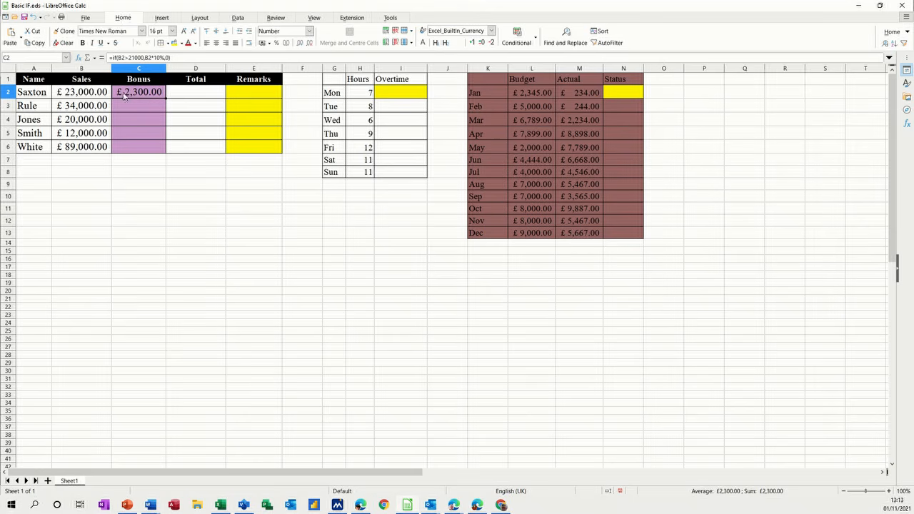
Total the first row's sales and bonus in D2 with =SUM(B2:C2).
left_click(198, 94)
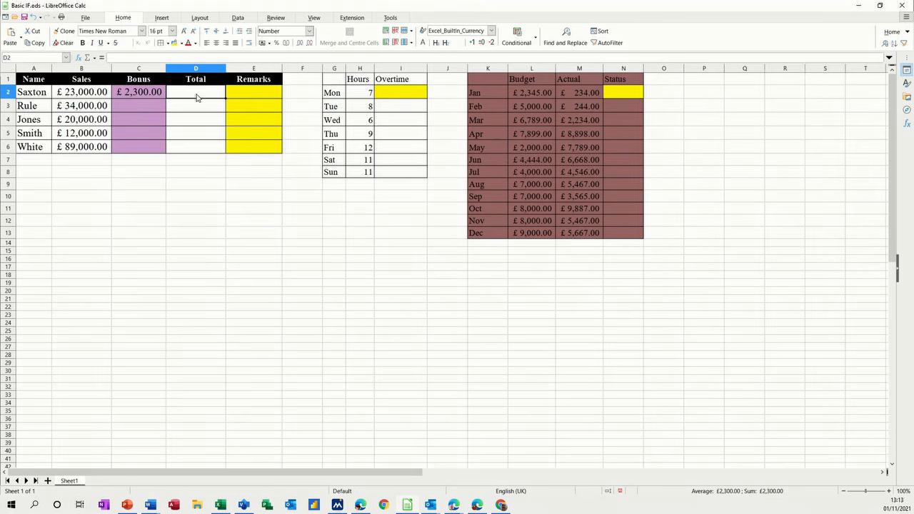
left_click(94, 58)
left_click(102, 67)
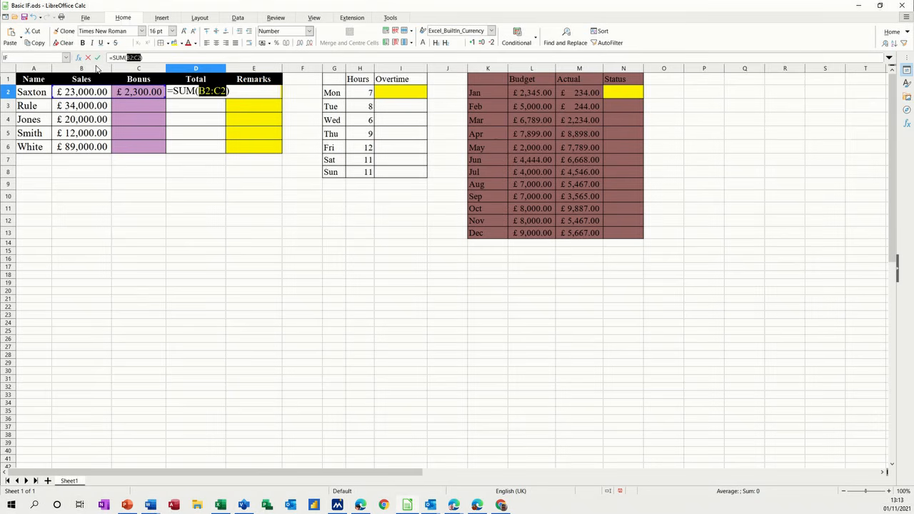
left_click(98, 60)
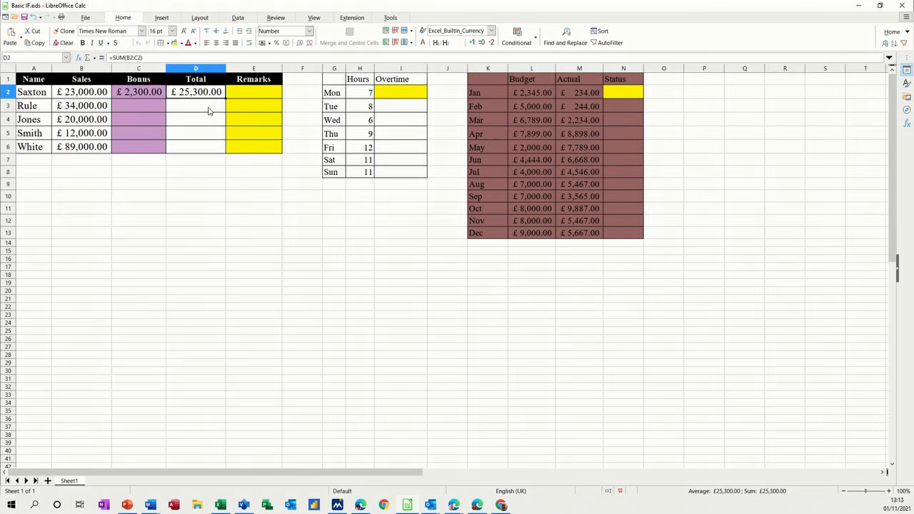
Enter the formula =if(C2>0,"Well Done","More Effort") in the first Remarks cell, E2.
left_click(246, 97)
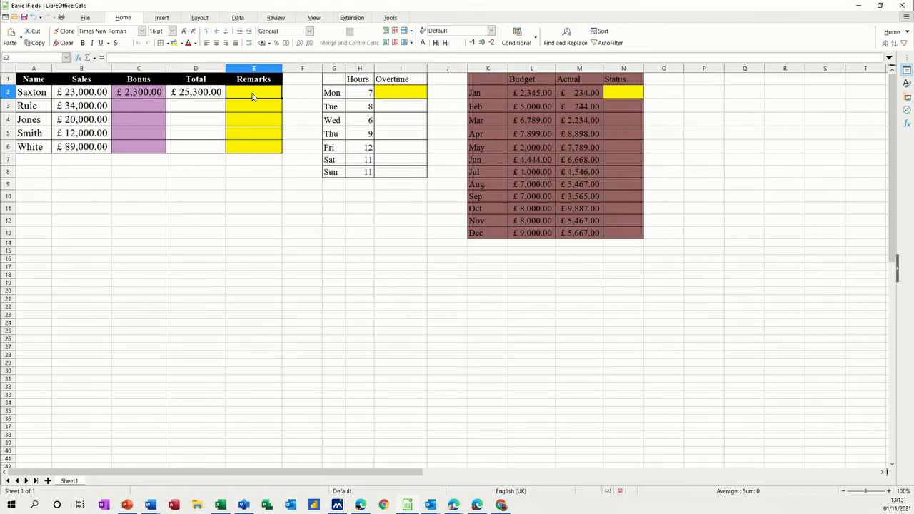
type("=if")
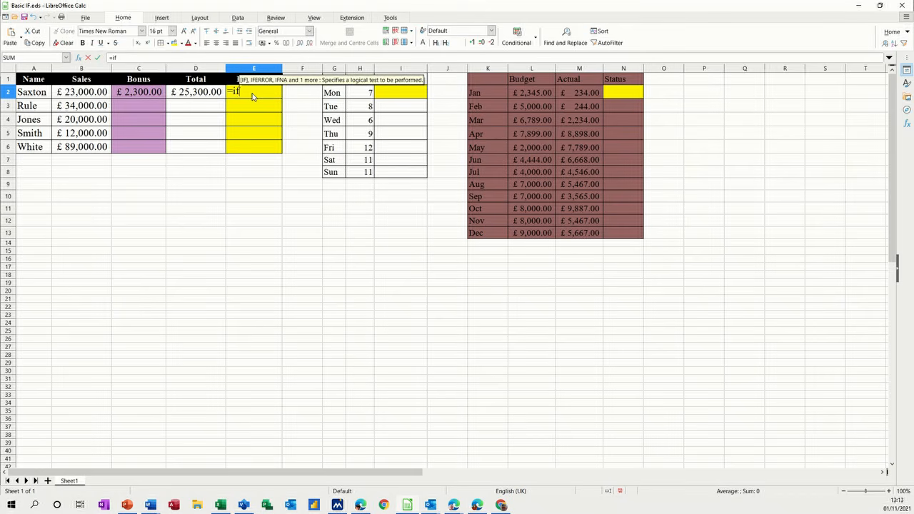
type("(")
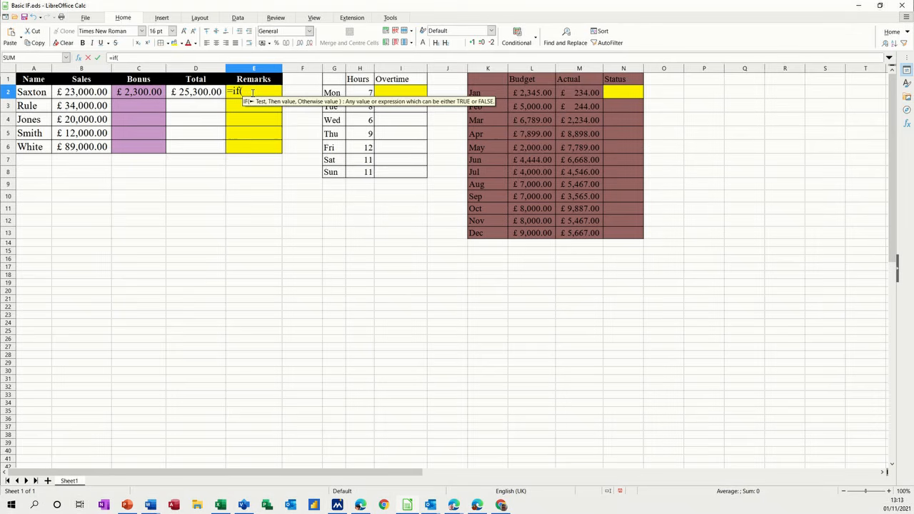
left_click(145, 92)
type(">")
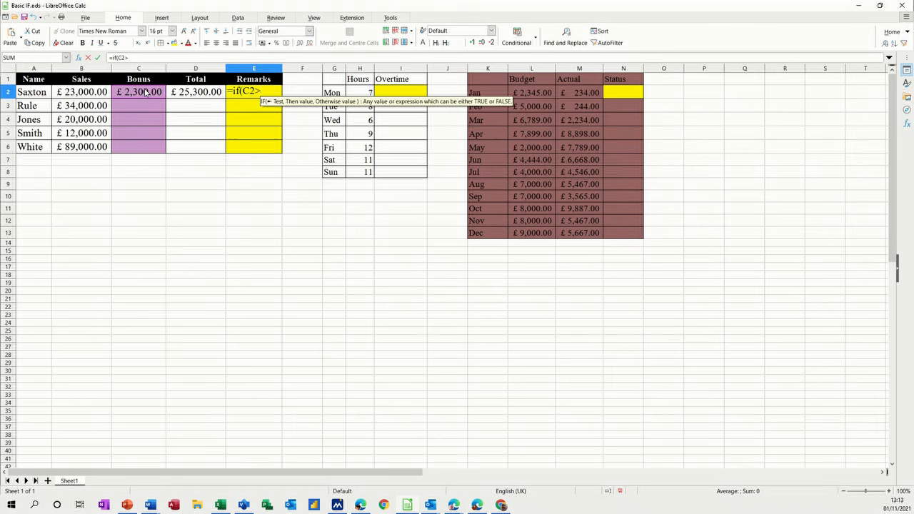
type("0,")
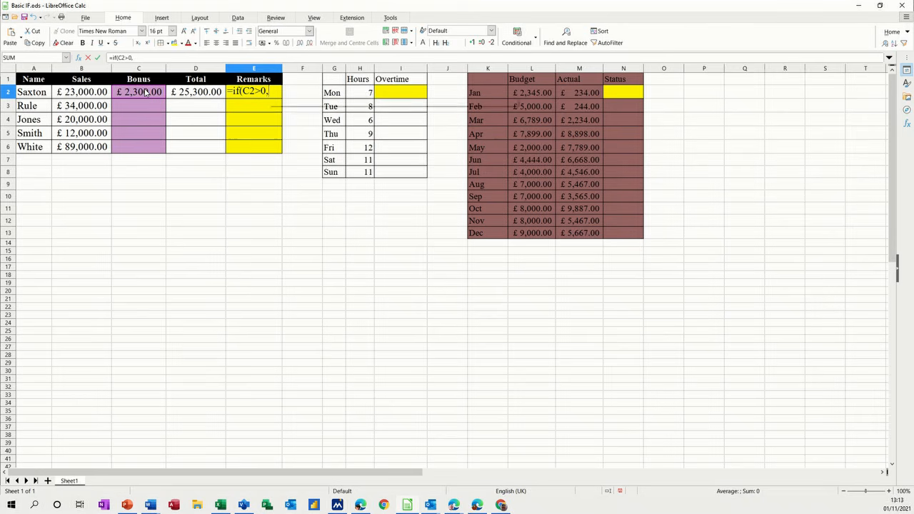
type("\"W")
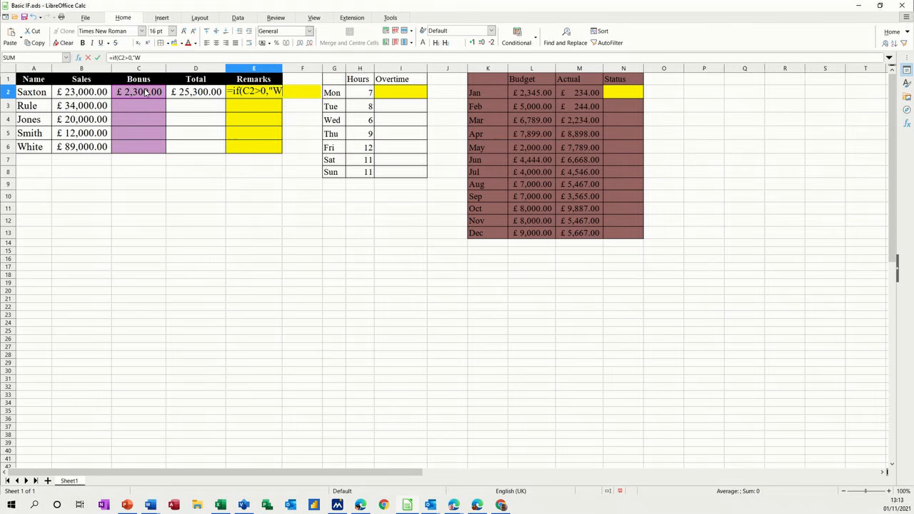
type("ell Done\",")
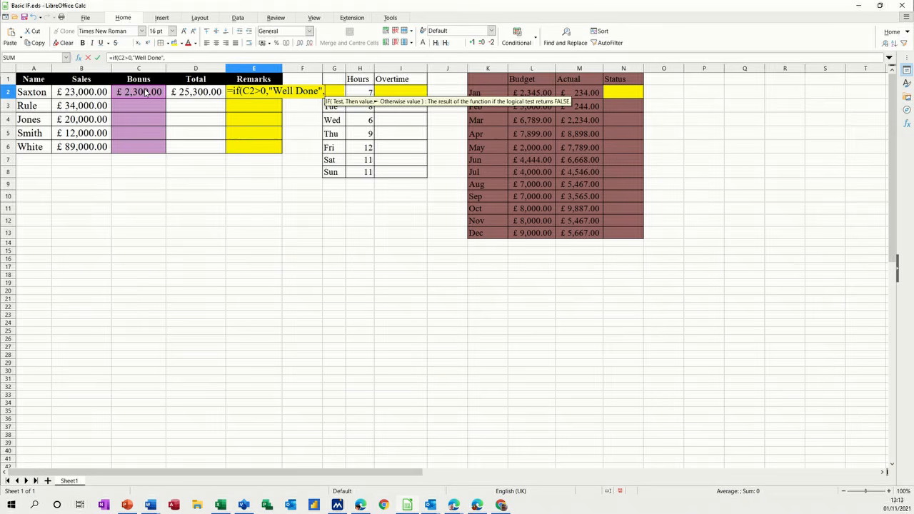
type("\"More Effort")
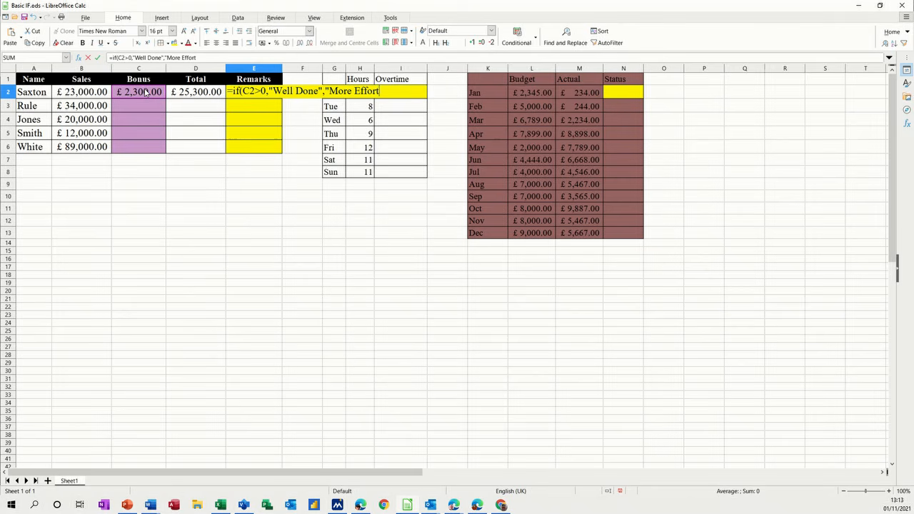
type("\")")
left_click(97, 57)
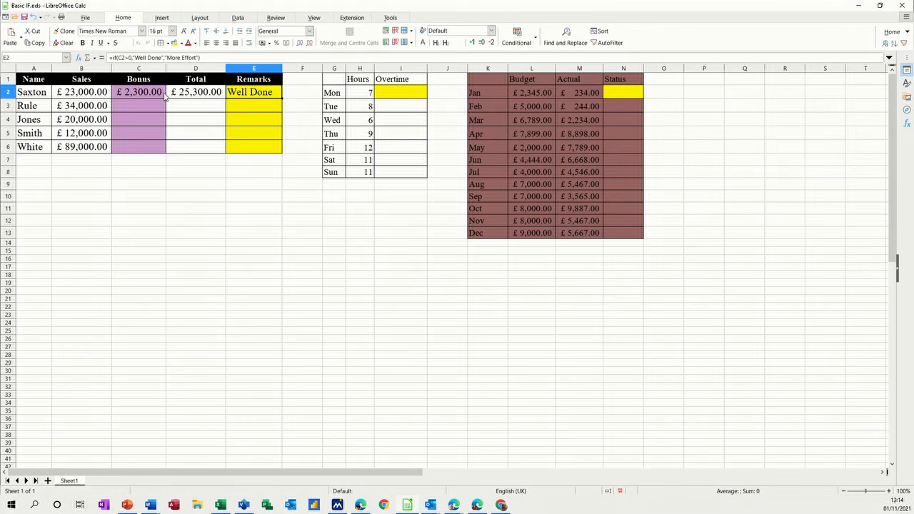
left_click(144, 93)
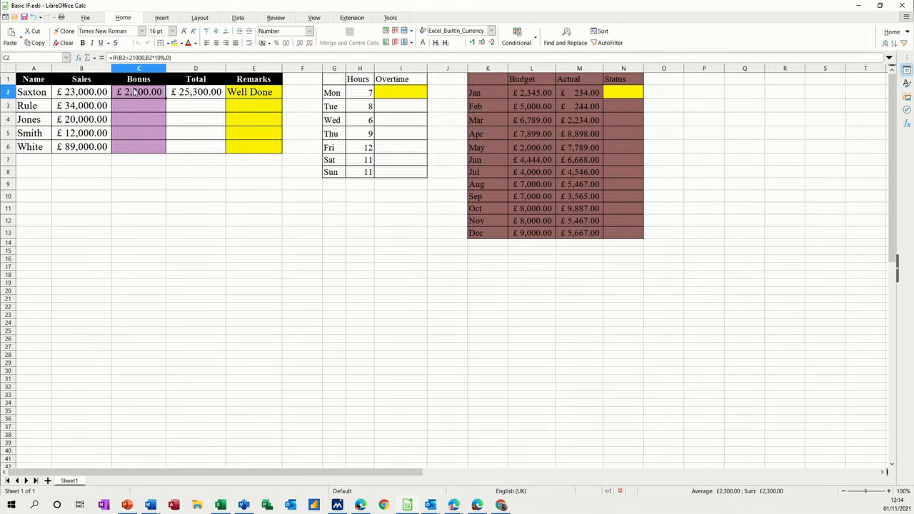
left_click(192, 94)
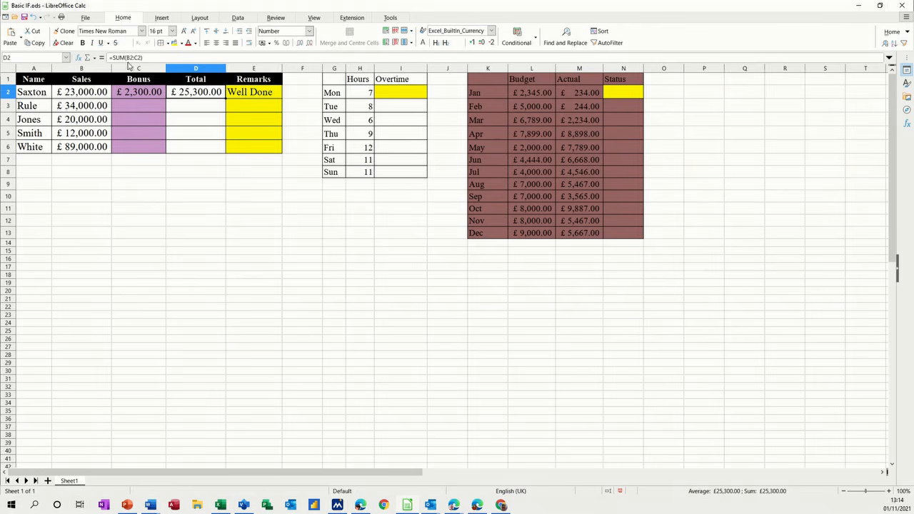
left_click(241, 97)
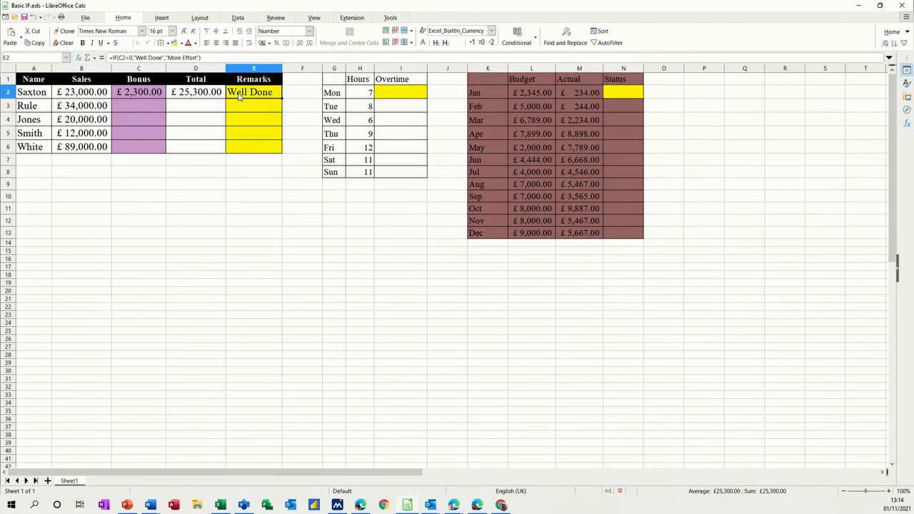
Try to define the range name "sales" for the Sales figures in B2:B6.
left_click_drag(83, 98, 83, 145)
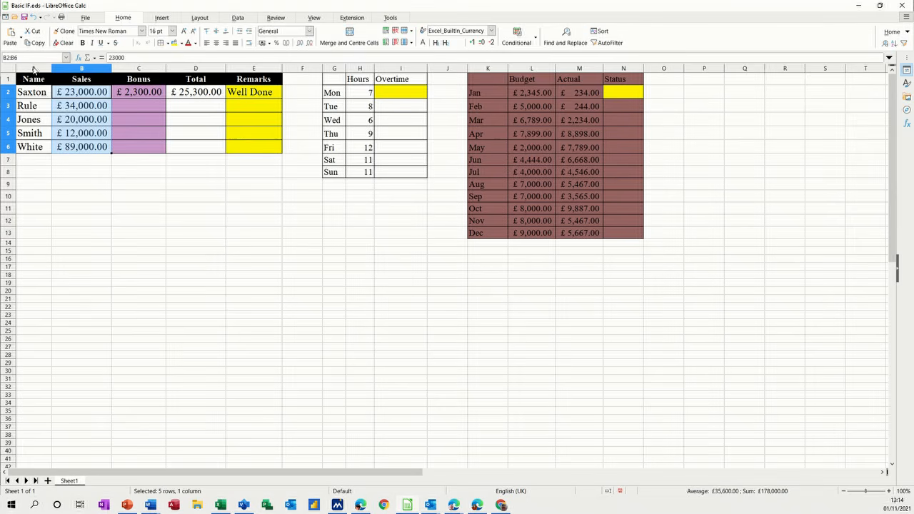
left_click(70, 58)
type("sales")
Define the range name "bonus" for the Bonus cells C2:C6.
left_click_drag(139, 93, 136, 143)
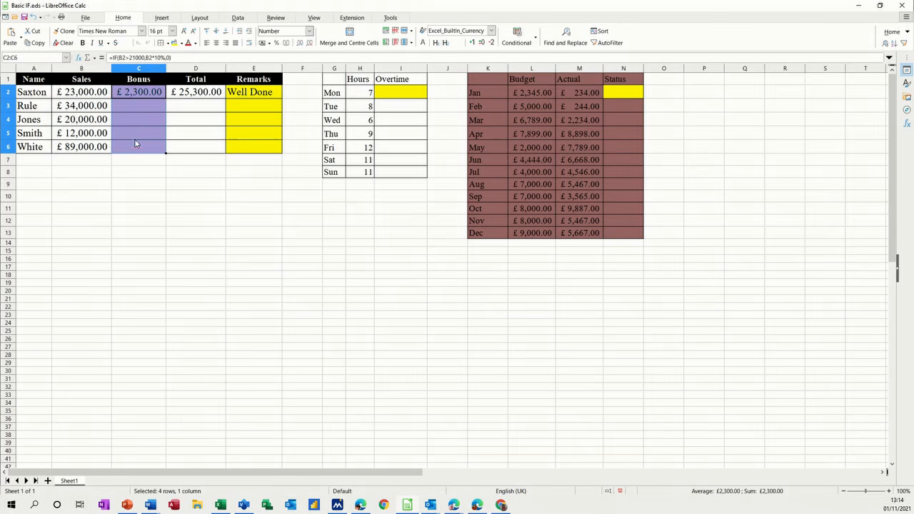
left_click(34, 60)
type("bonus")
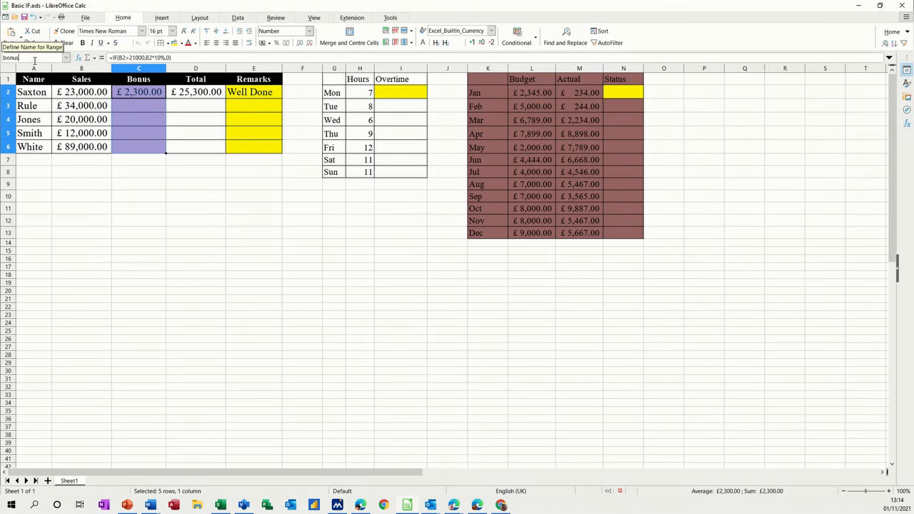
key("Return")
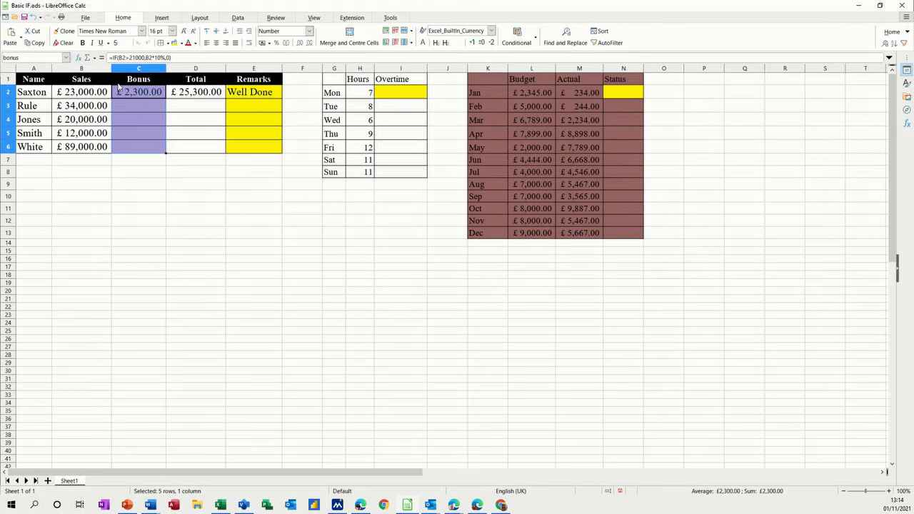
Replace both B2 references in the C2 bonus formula with the name sales, giving =IF(sales>21000,sales*10%,0).
left_click(134, 93)
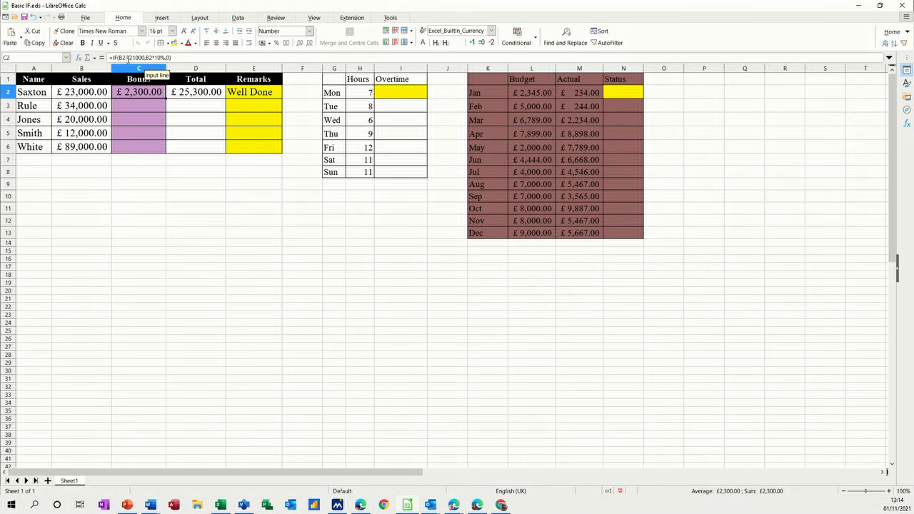
left_click(124, 58)
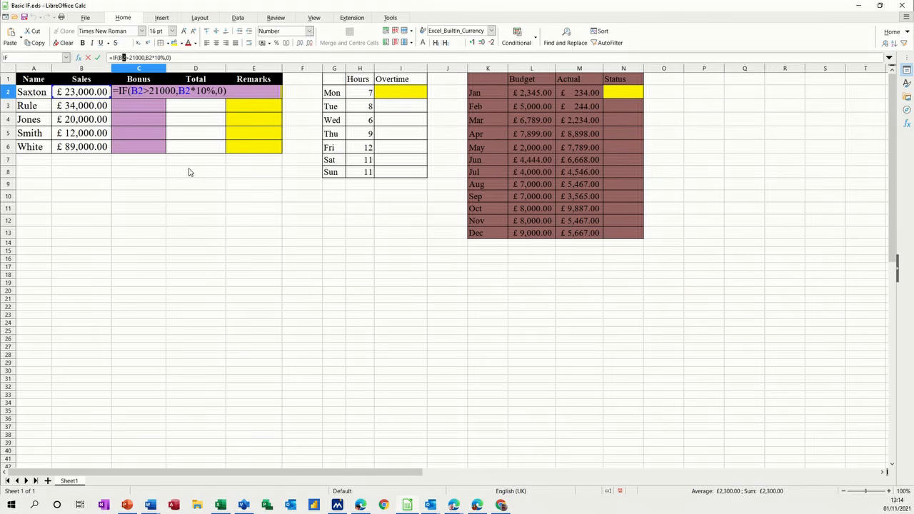
key("BackSpace")
type("sales")
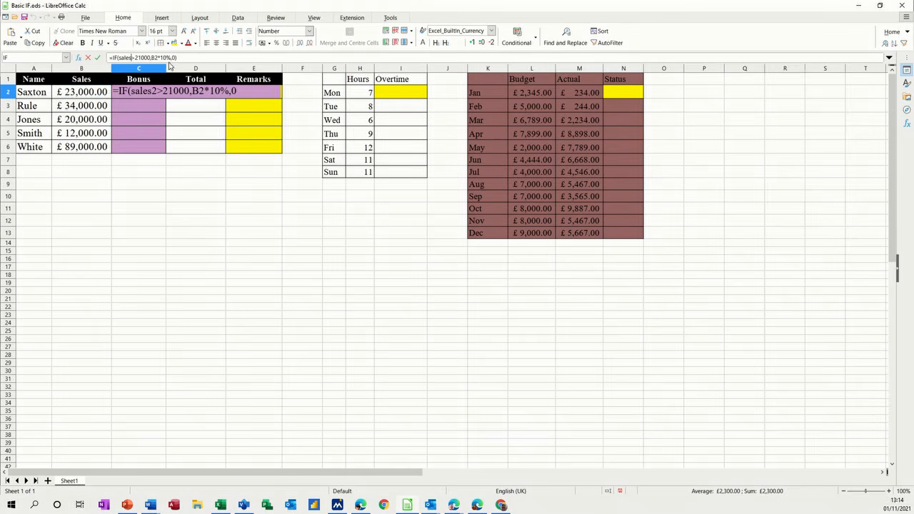
left_click(159, 58)
key("BackSpace")
key("BackSpace")
type(",sales")
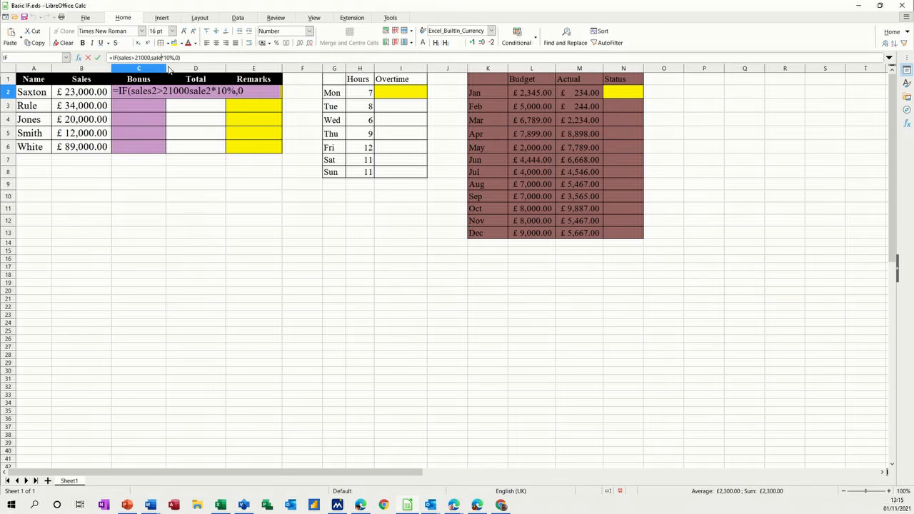
left_click(97, 57)
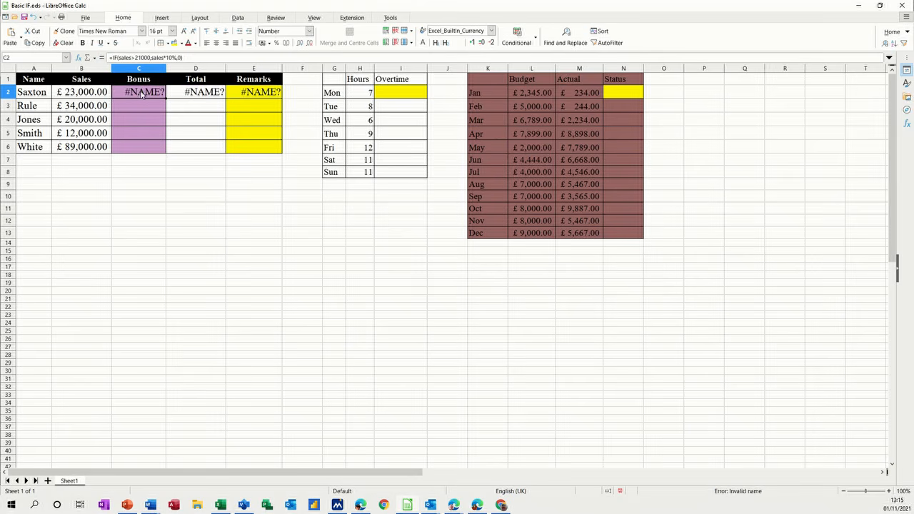
Name the Sales figures in B2:B6 sales and remove the stray 2 after both sales references in the C2 bonus formula.
left_click_drag(78, 93, 78, 150)
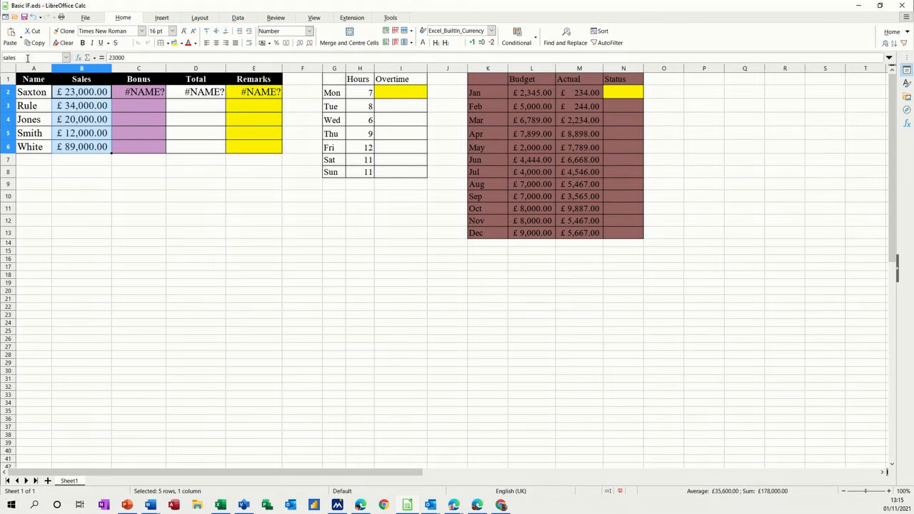
left_click(141, 96)
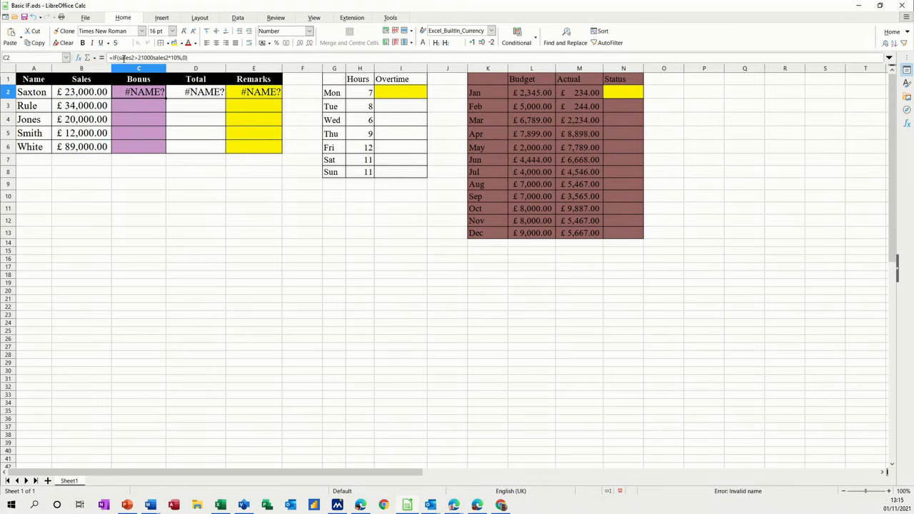
left_click(133, 58)
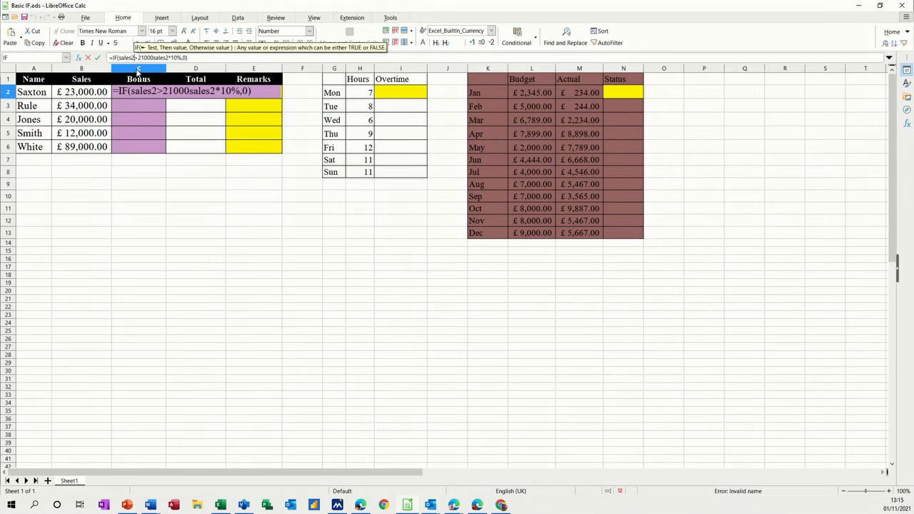
key("BackSpace")
left_click(167, 58)
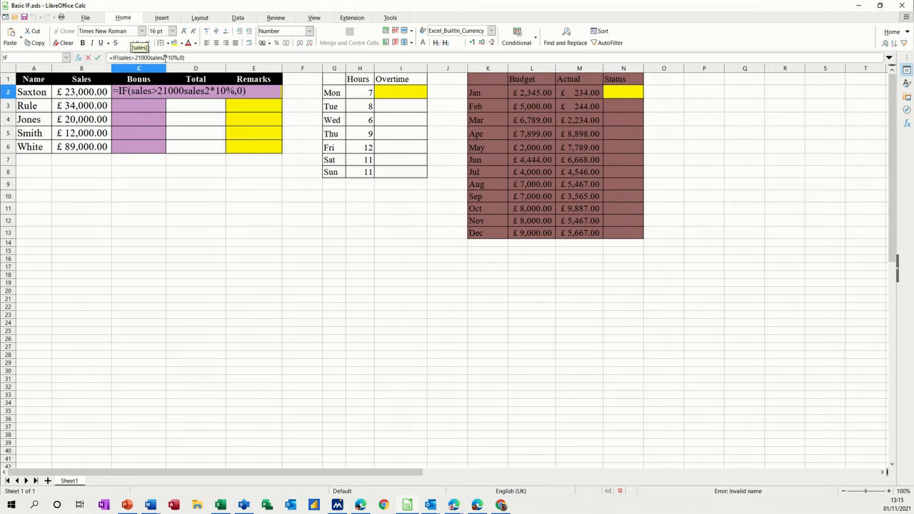
key("BackSpace")
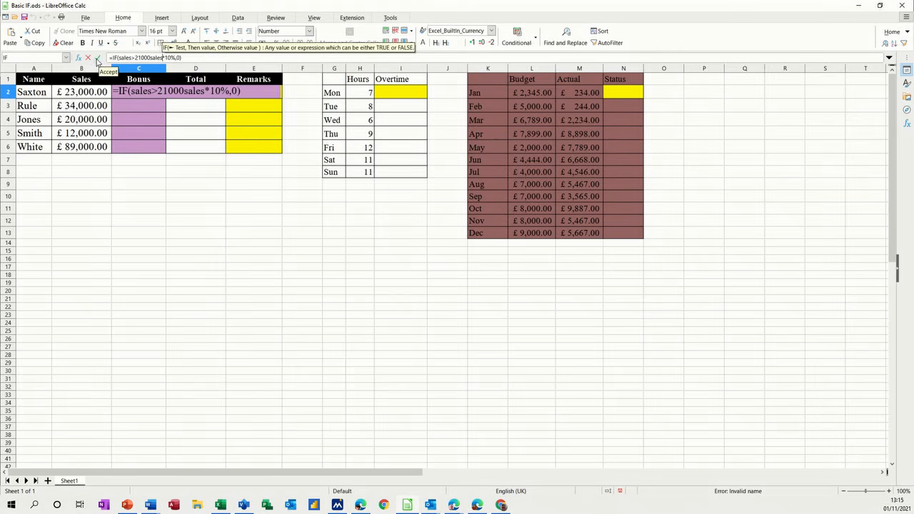
left_click(98, 57)
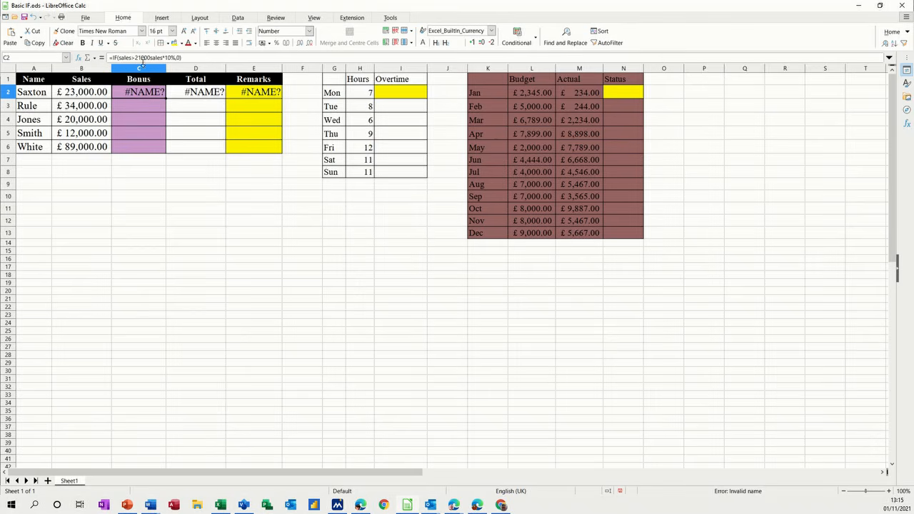
Insert the missing comma after 21000 in the C2 bonus formula, giving =IF(sales>21000,sales*10%,0).
left_click(152, 58)
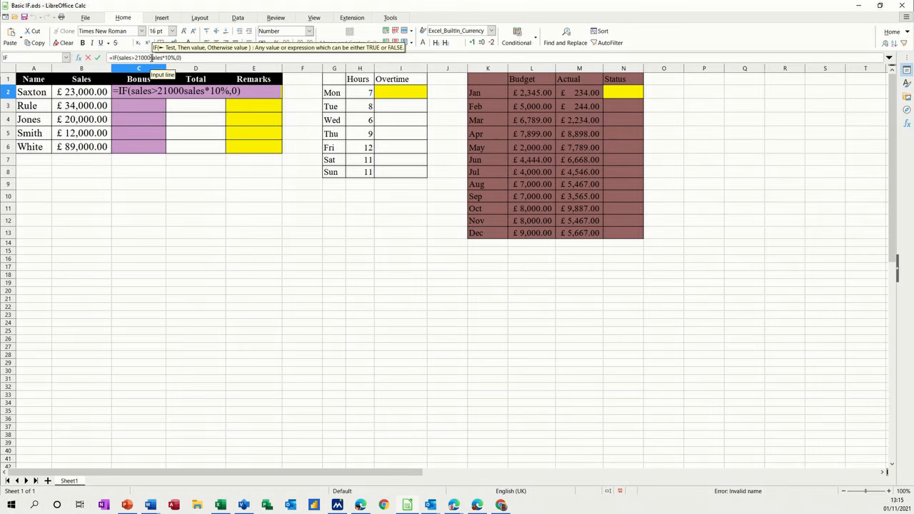
left_click(148, 58)
type(",")
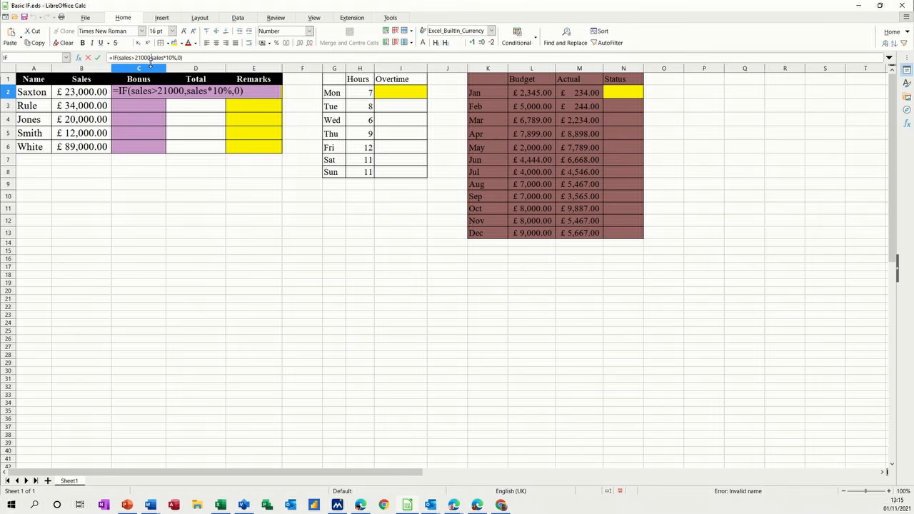
left_click(97, 58)
Fill the bonus formula from C2 down to C6 and the total formula from D2 down to D6.
left_click(144, 98)
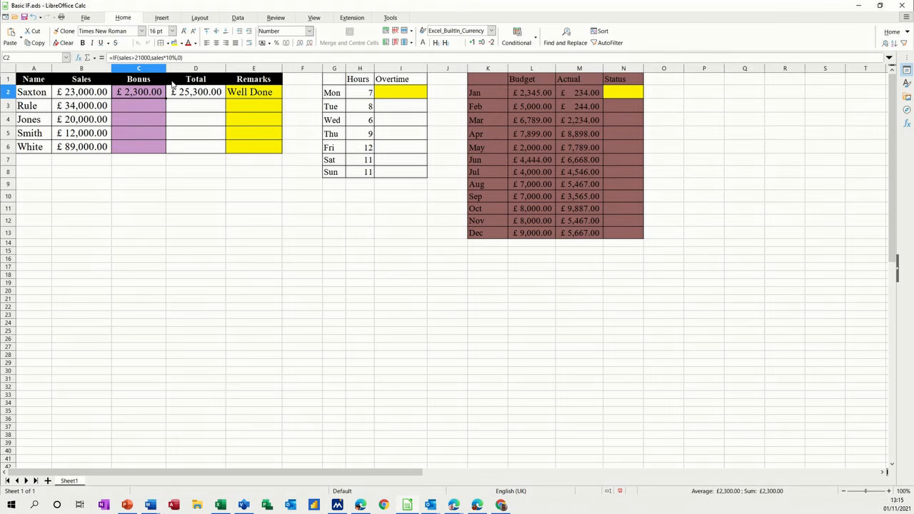
left_click_drag(166, 100, 161, 149)
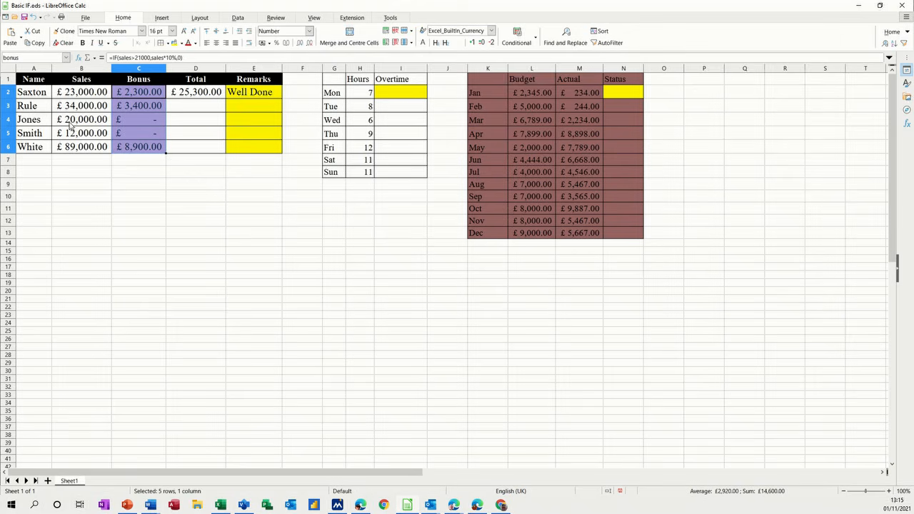
left_click(136, 120)
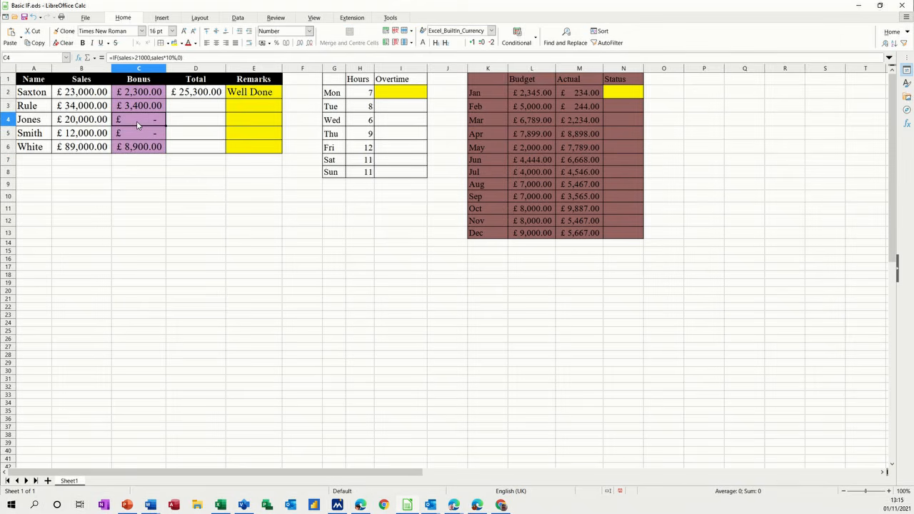
left_click(200, 95)
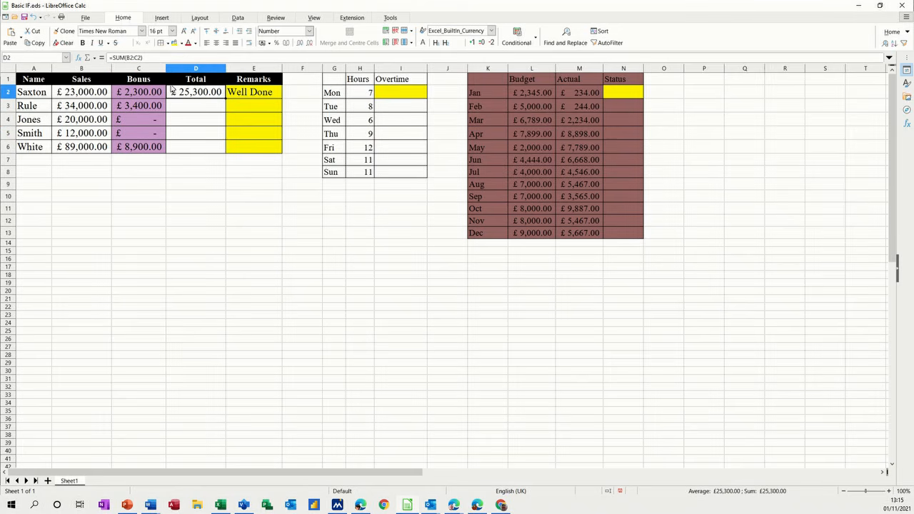
left_click_drag(224, 99, 221, 148)
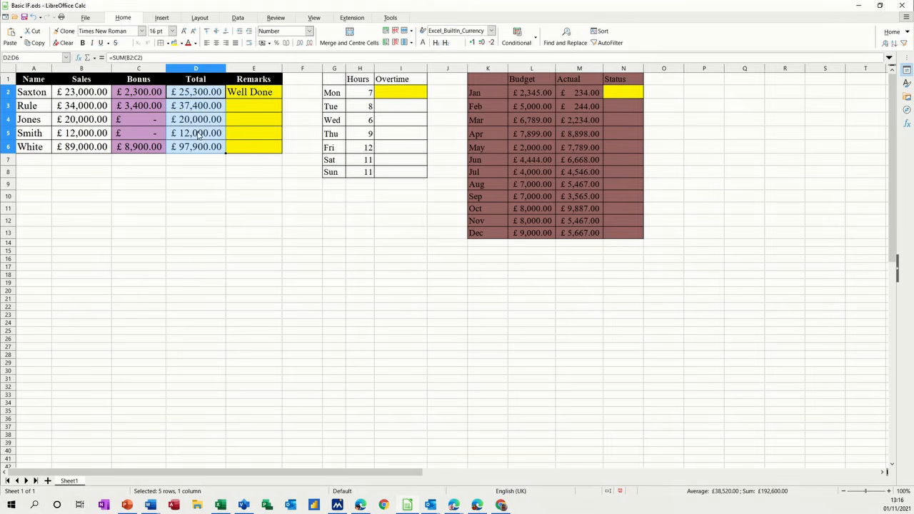
Replace the E2 Remarks formula with =if(bonus=0,"More Effort","Well Done") and fill it down to E6.
left_click(255, 96)
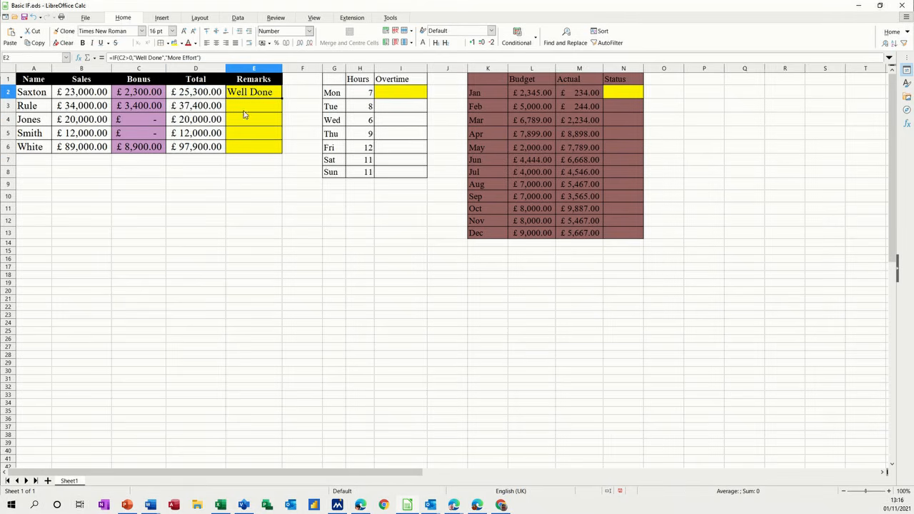
key("Delete")
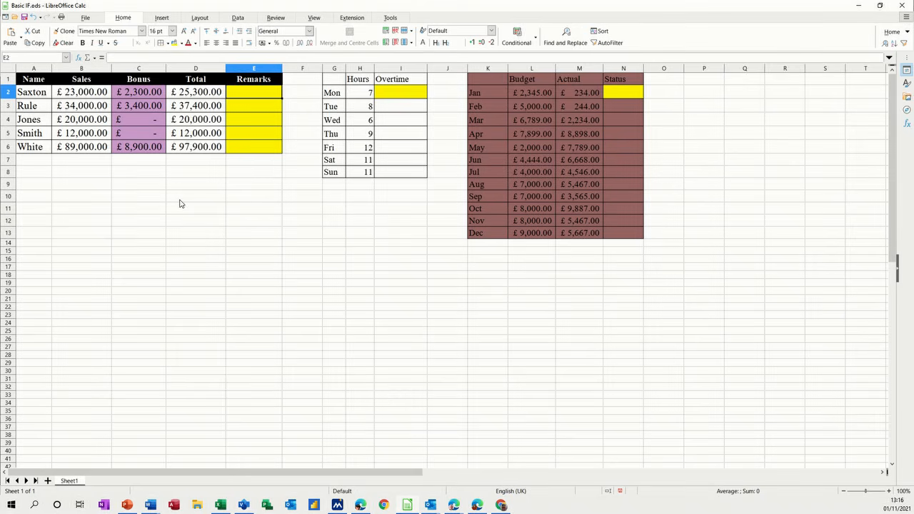
type("=if(")
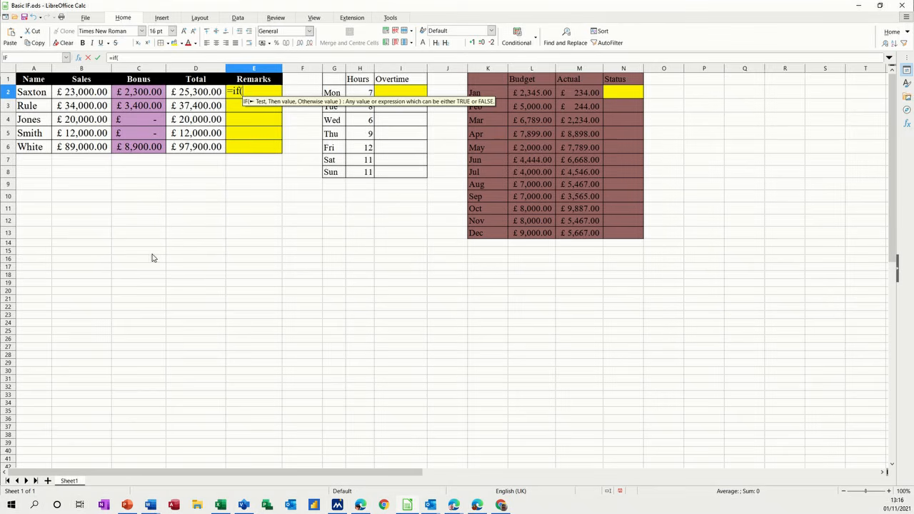
type("bo")
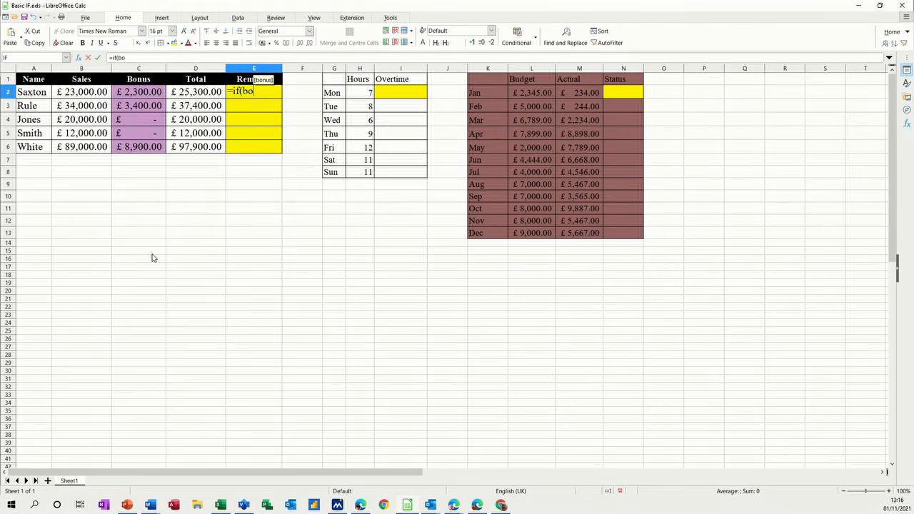
type("nus=")
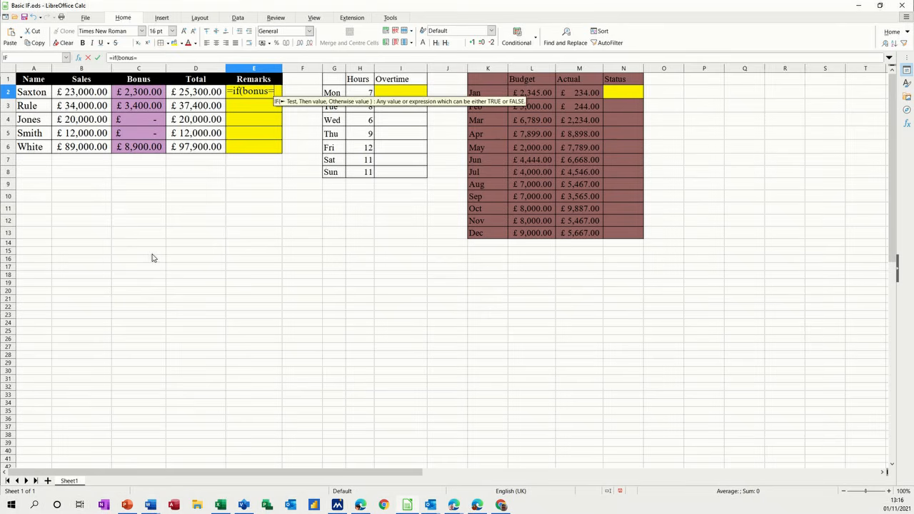
type("0")
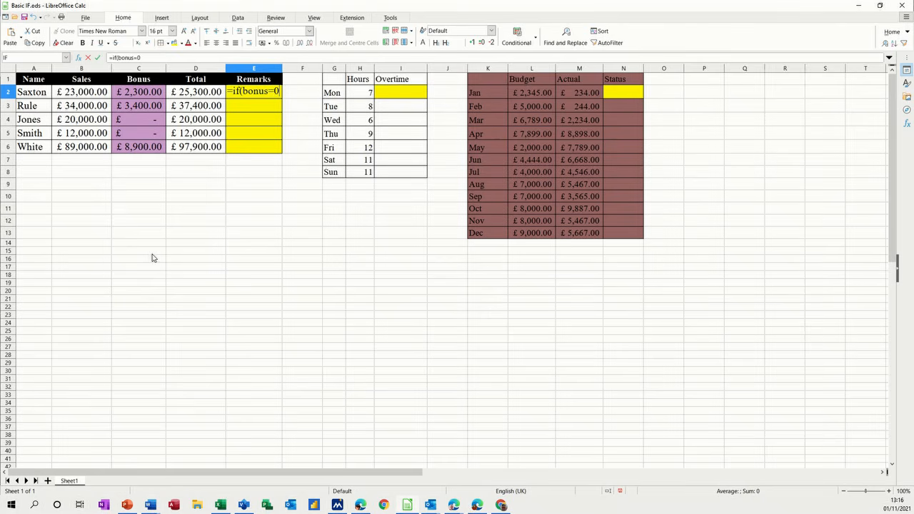
type(",")
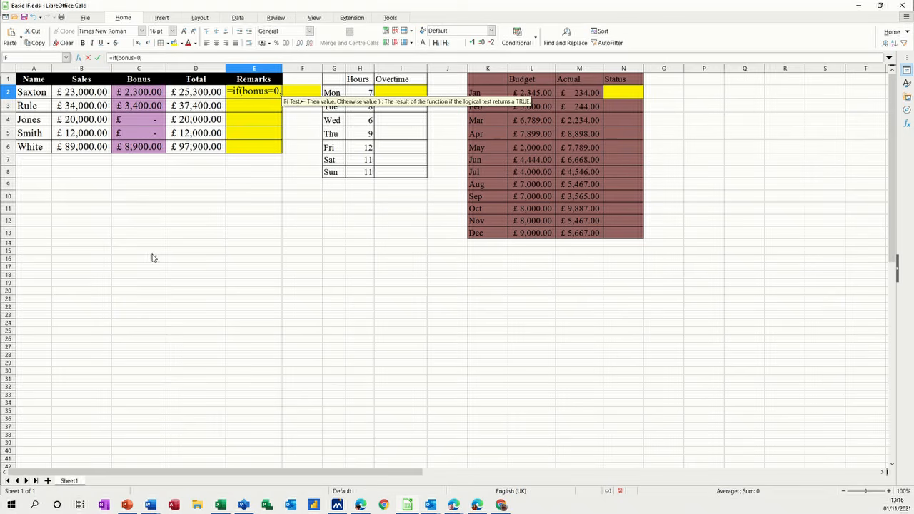
type("\"Mo")
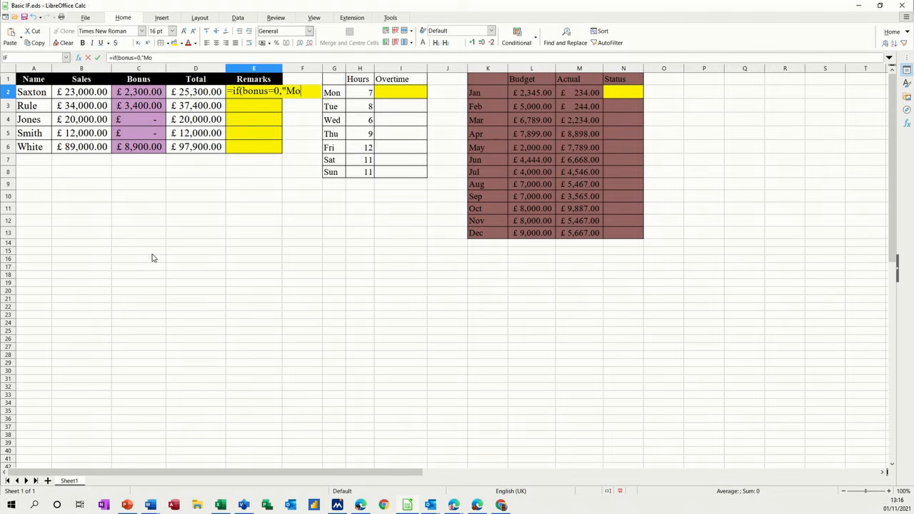
type("re Effort")
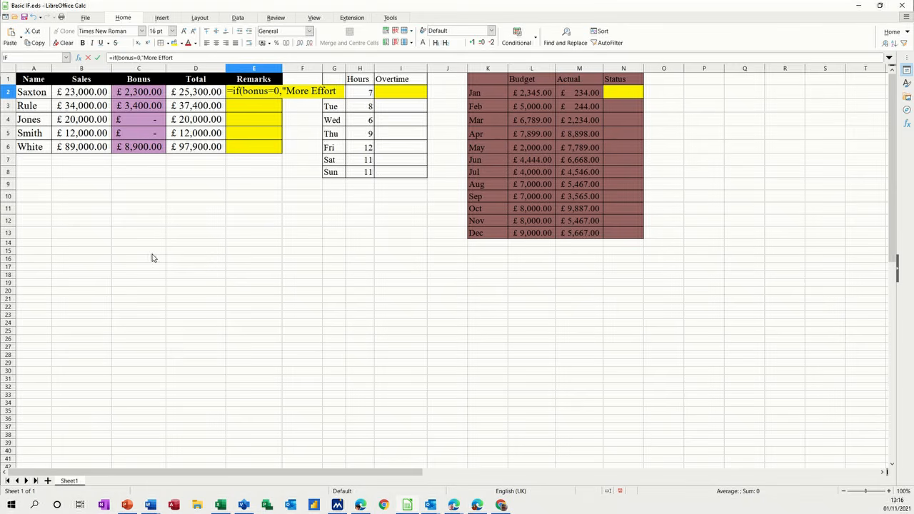
type("\"")
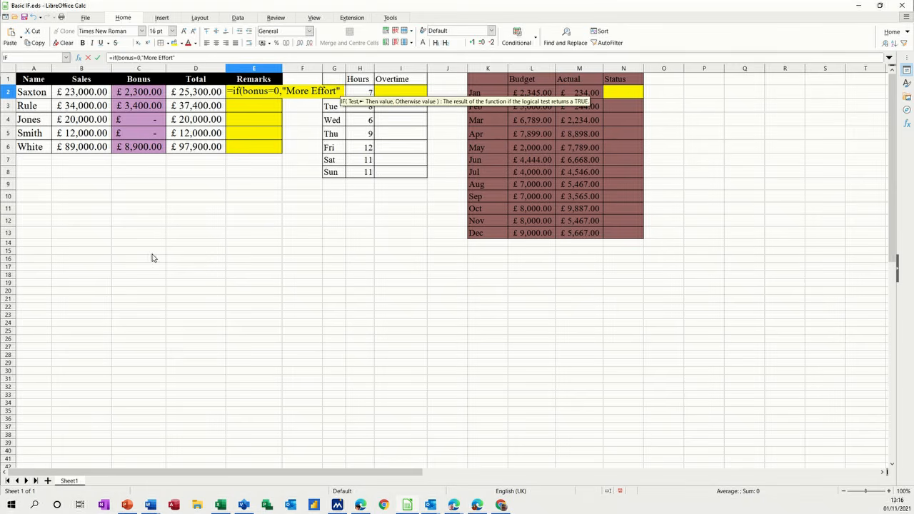
type(",")
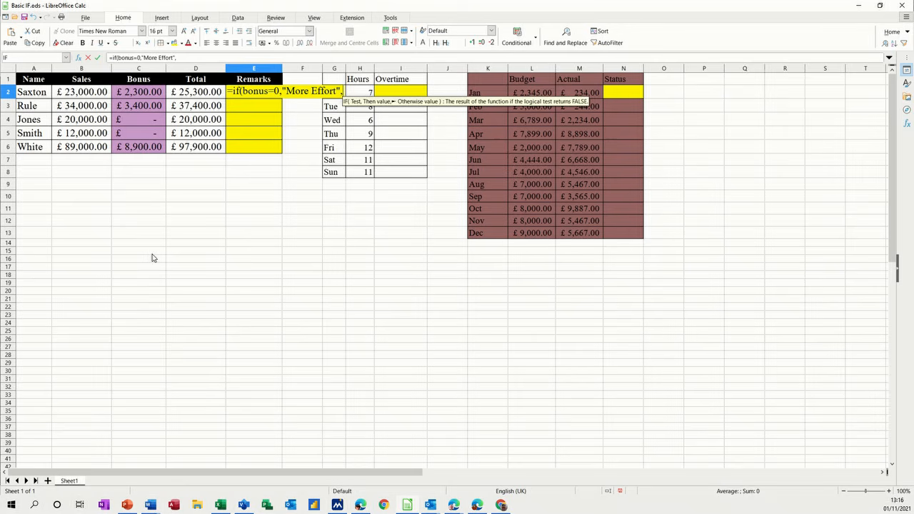
type("\"")
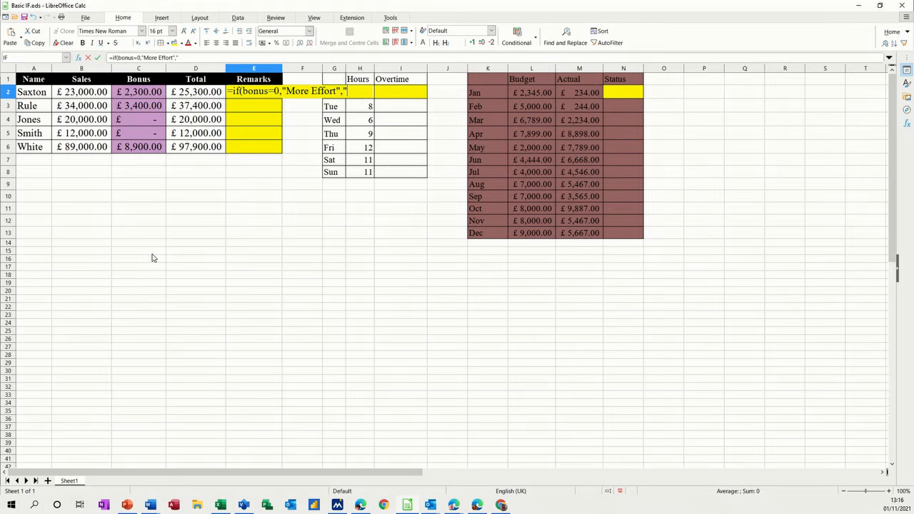
type("Well Done\")")
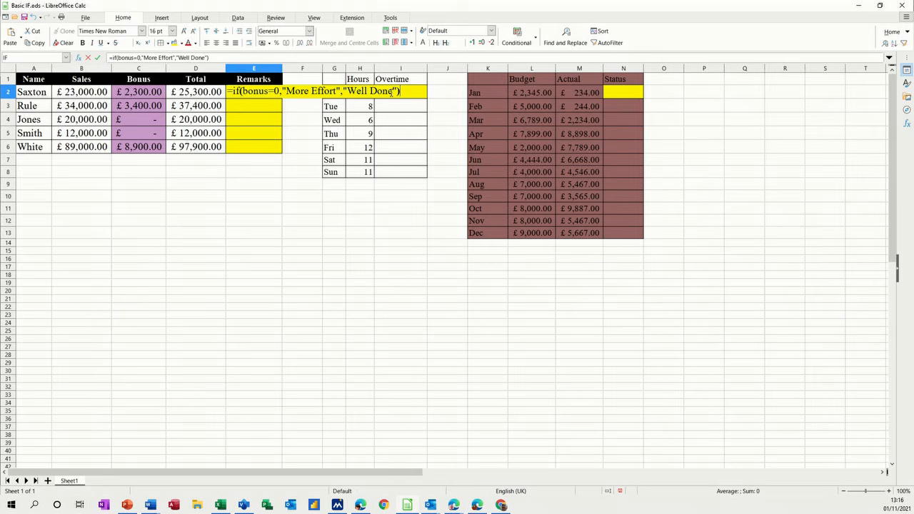
left_click(99, 59)
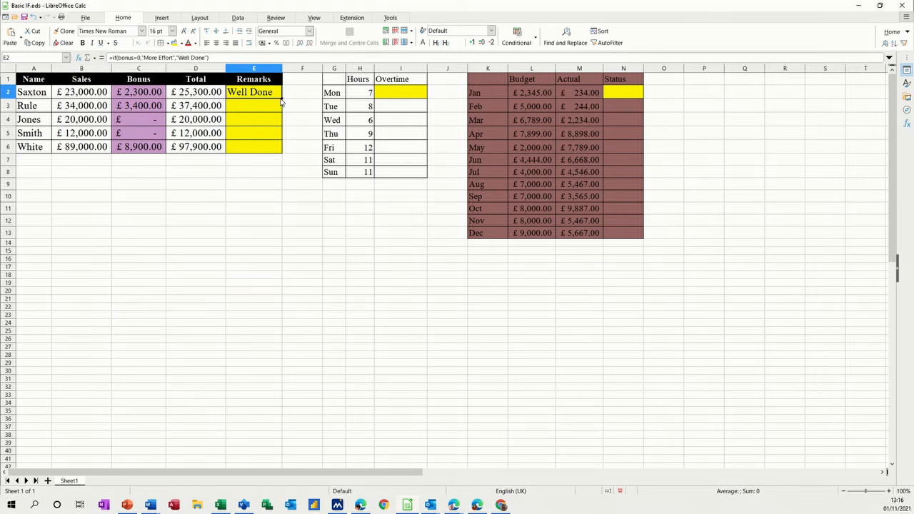
left_click_drag(282, 98, 279, 150)
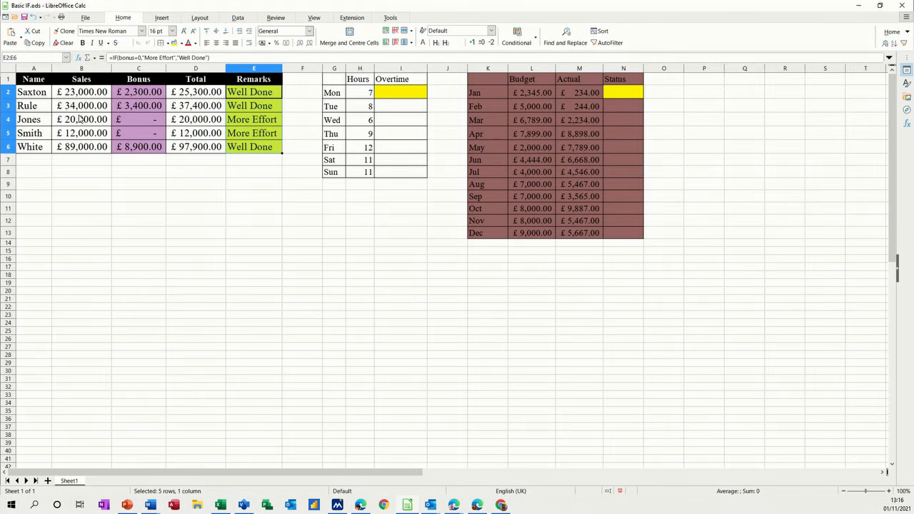
Enter =if(H2>8,"Overtime","No Overtime") in I2 and fill it down the Overtime column to I8.
left_click(396, 94)
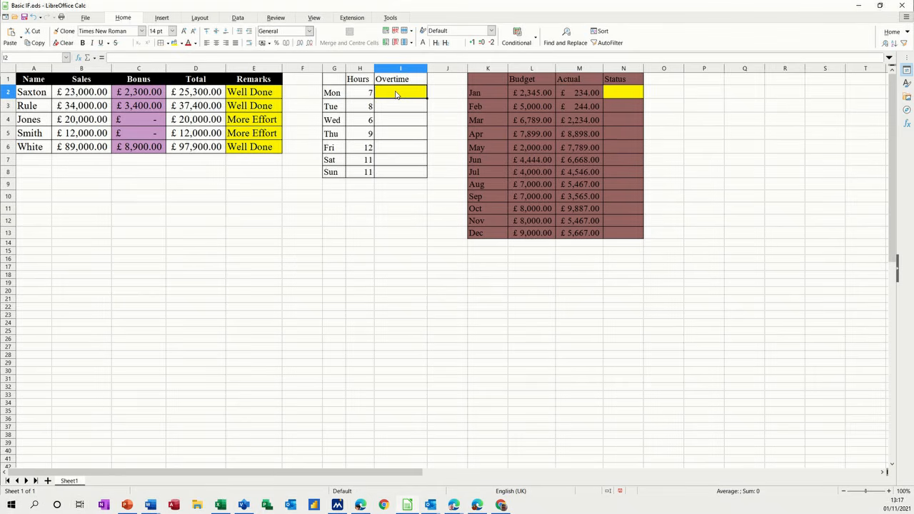
type("=if(")
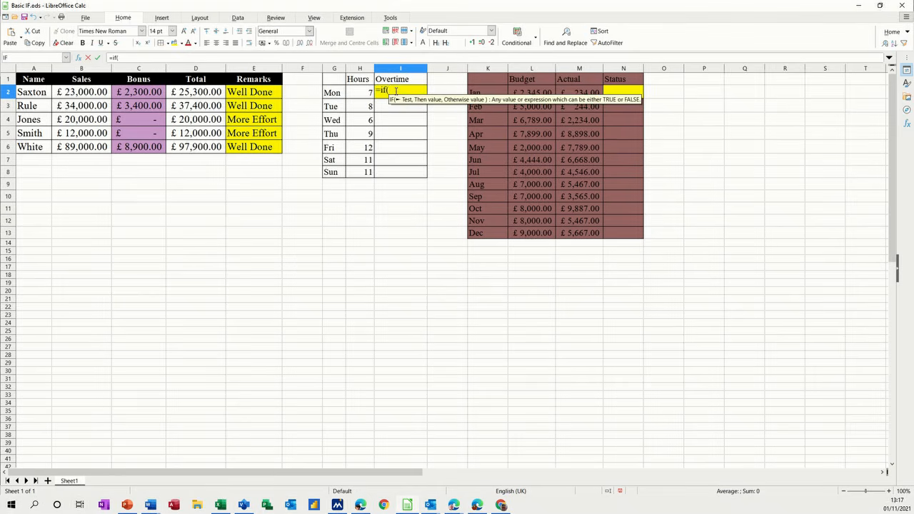
left_click(359, 95)
type(">8,")
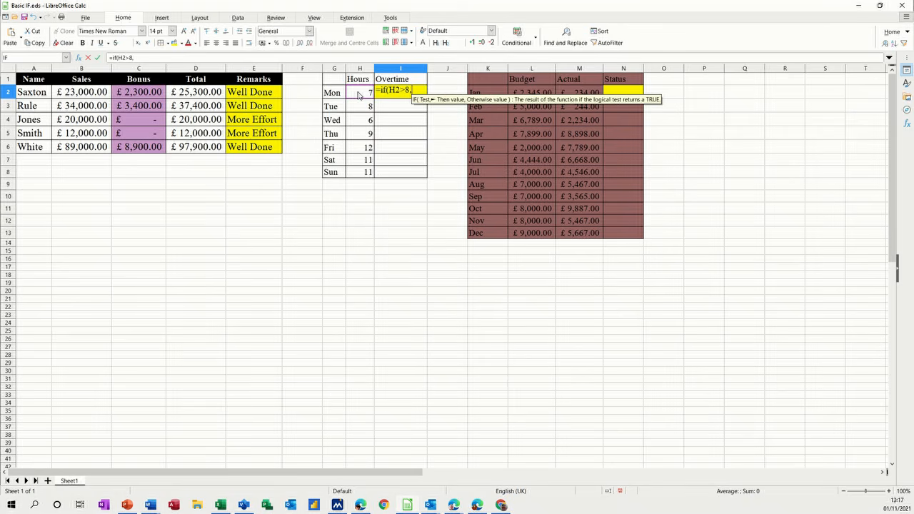
type("\"")
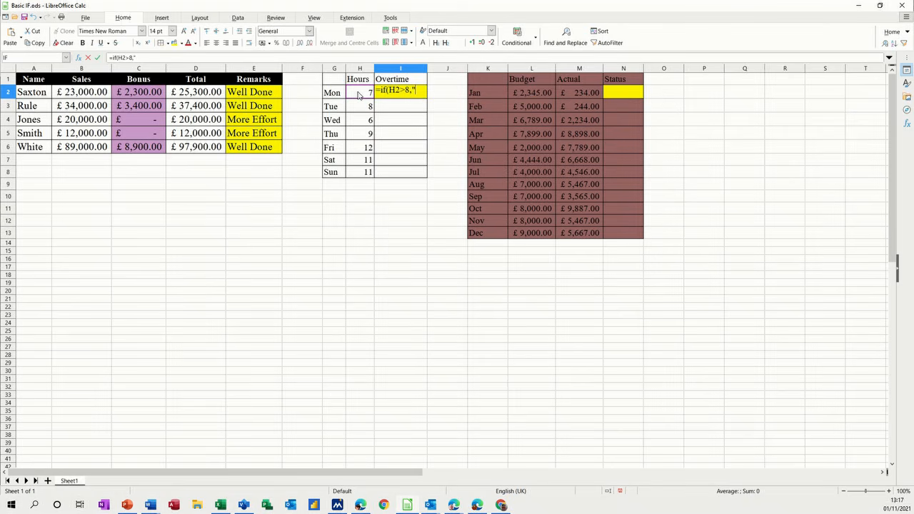
type("Overtim")
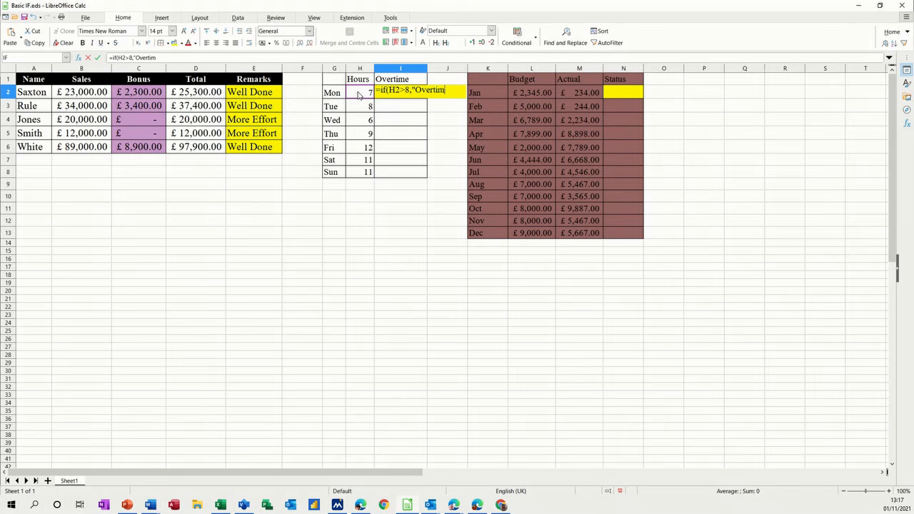
type("e\",")
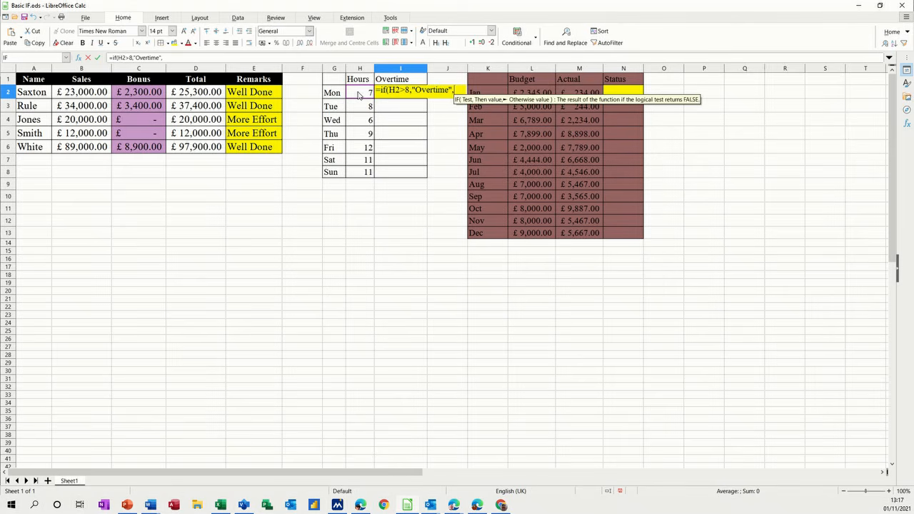
type("\"No")
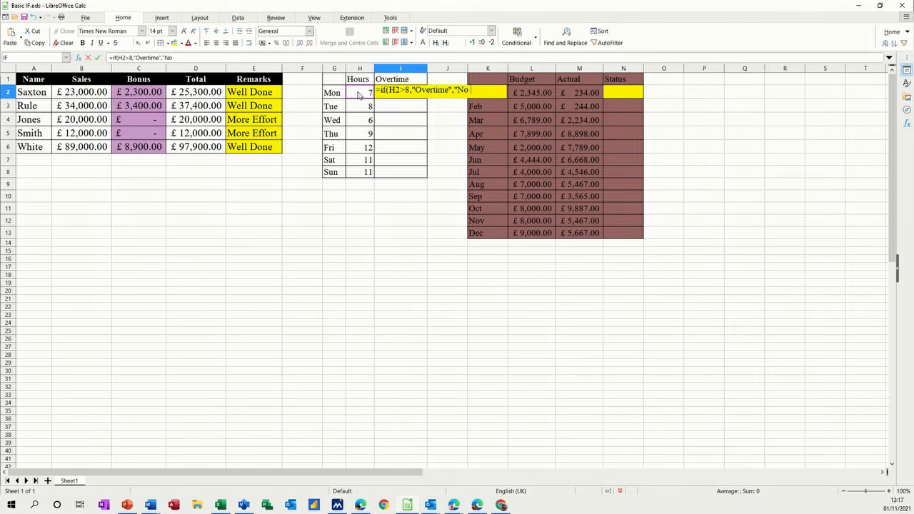
type(" Overtime\")")
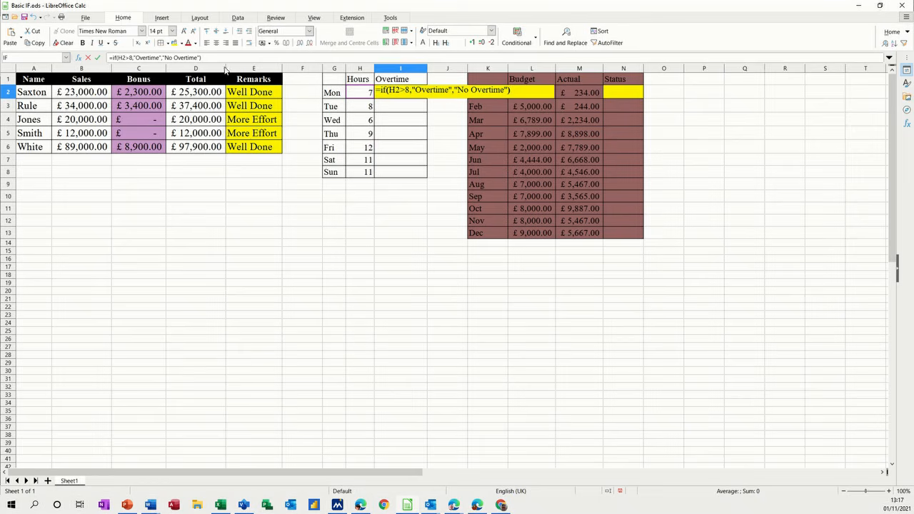
left_click(99, 59)
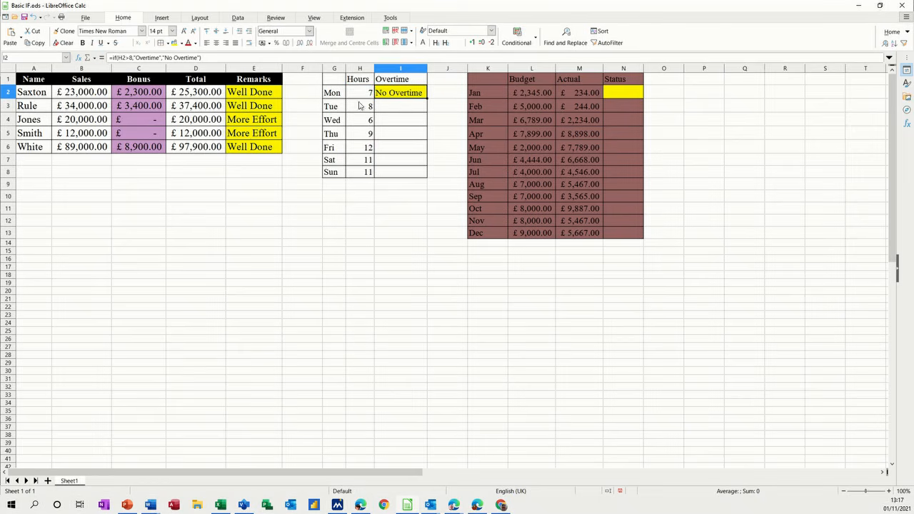
double_click(426, 100)
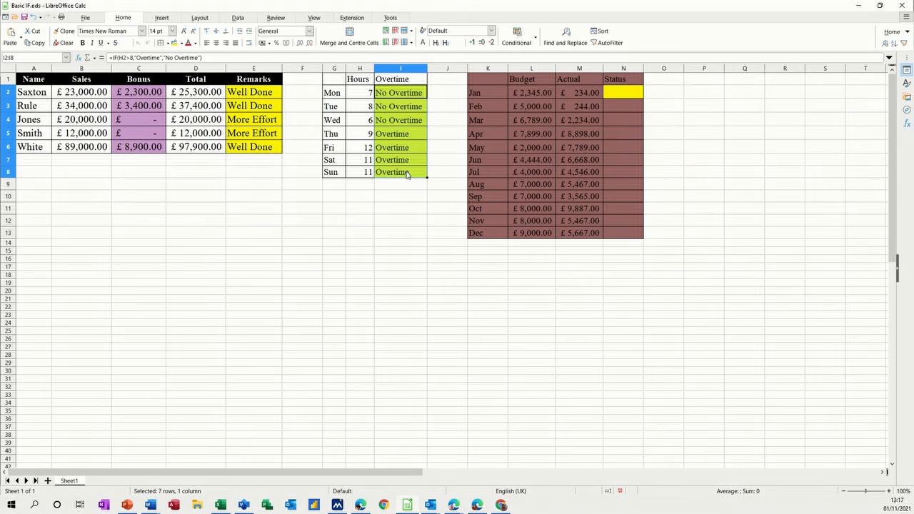
Set Monday's hours in H2 to 9.
left_click(363, 95)
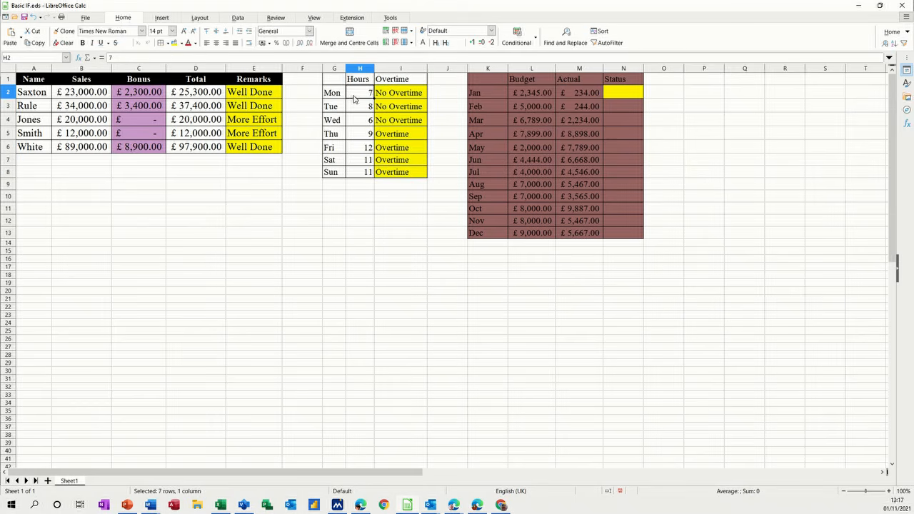
type("9")
left_click(399, 147)
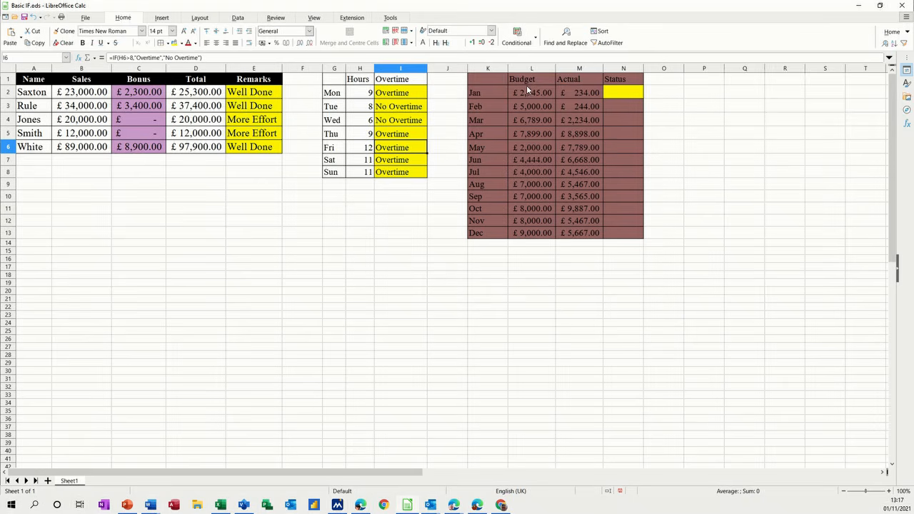
Name the Budget figures in L2:L13 budget.
left_click_drag(525, 88, 528, 226)
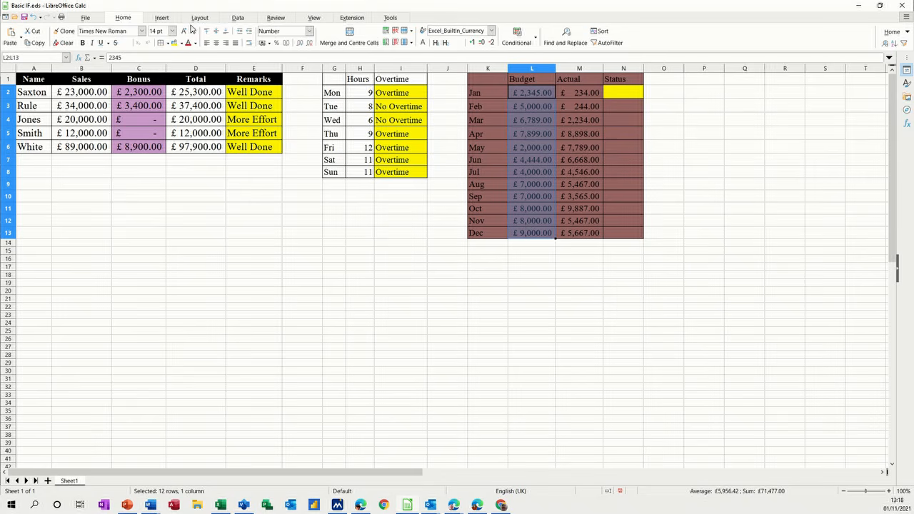
left_click(161, 17)
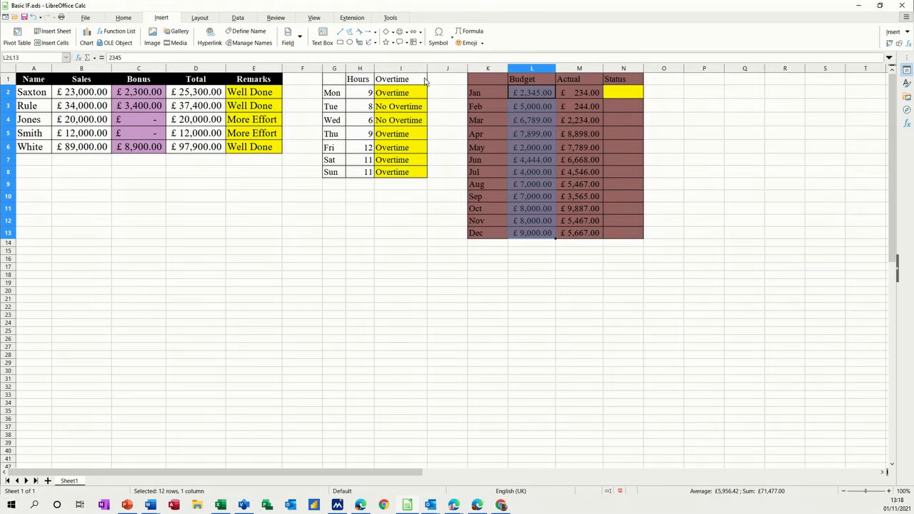
left_click(35, 60)
type("budget")
Name the Actual figures in M2:M13 actual.
left_click_drag(572, 90, 568, 228)
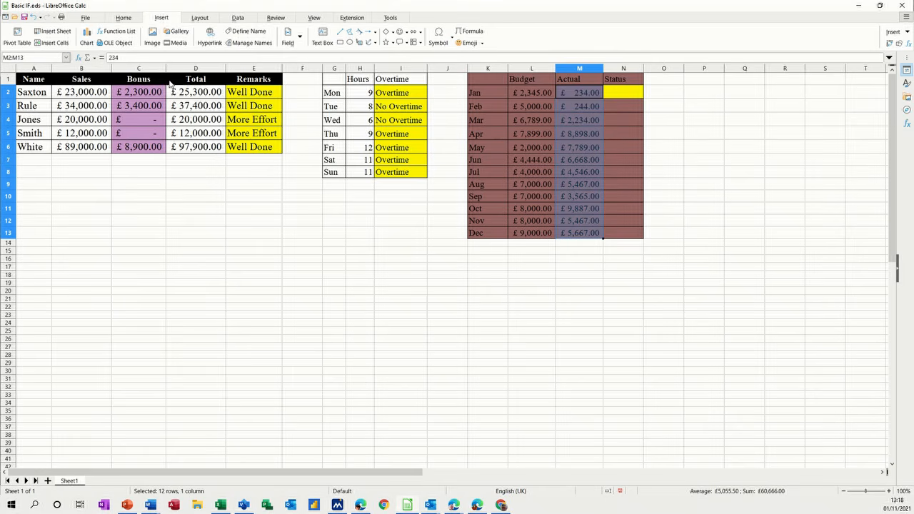
left_click(35, 59)
type("actua")
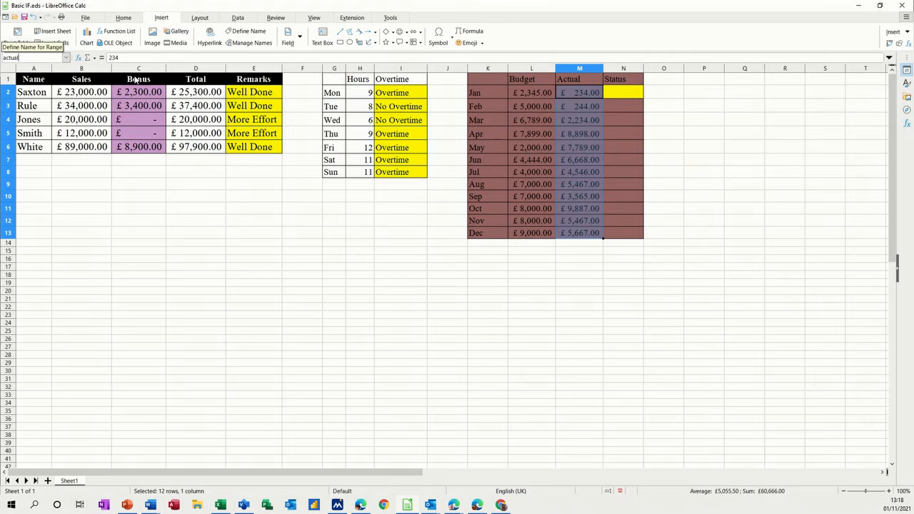
type("l")
key("Return")
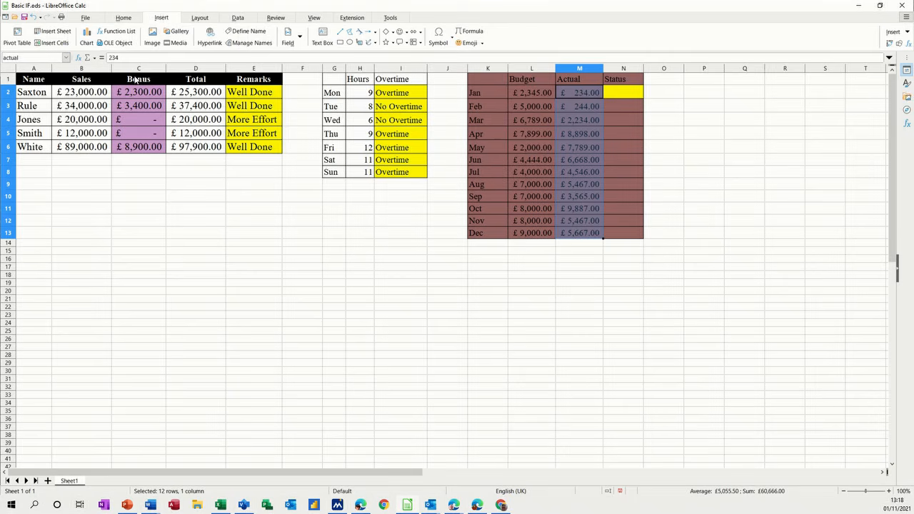
Enter =if(actual>budget,"Over Budget","Within Budget") in N2 and fill it down the Status column to N13.
left_click(616, 95)
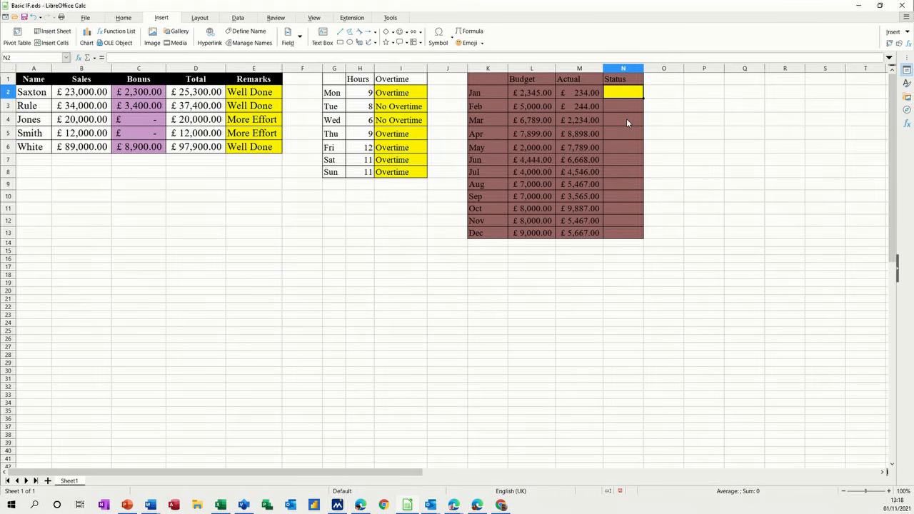
type("=")
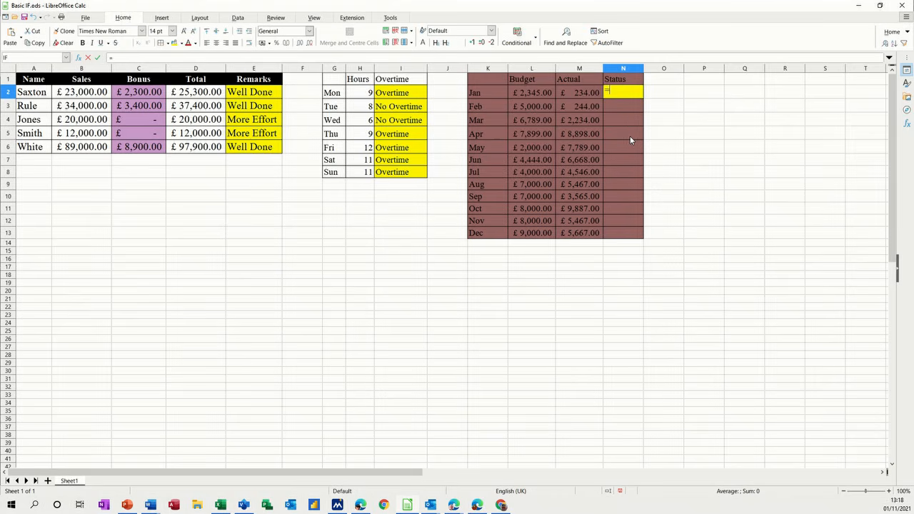
type("if")
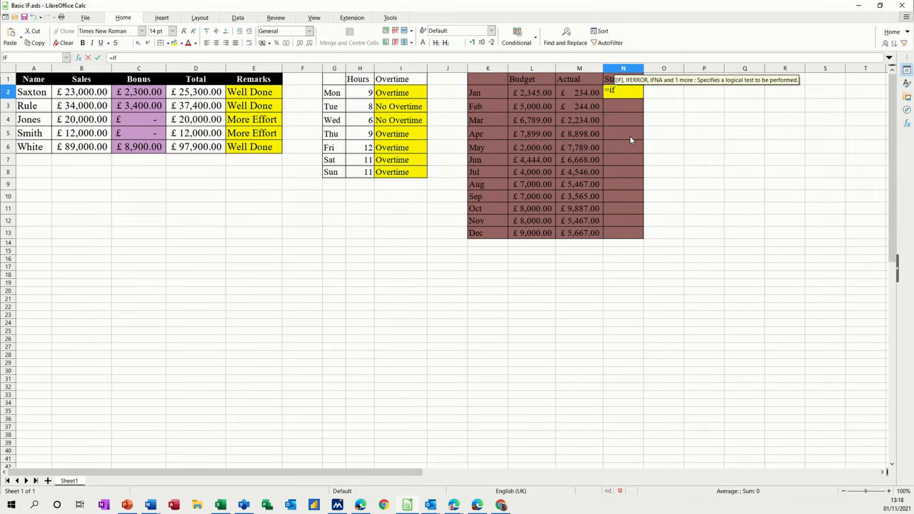
type("(")
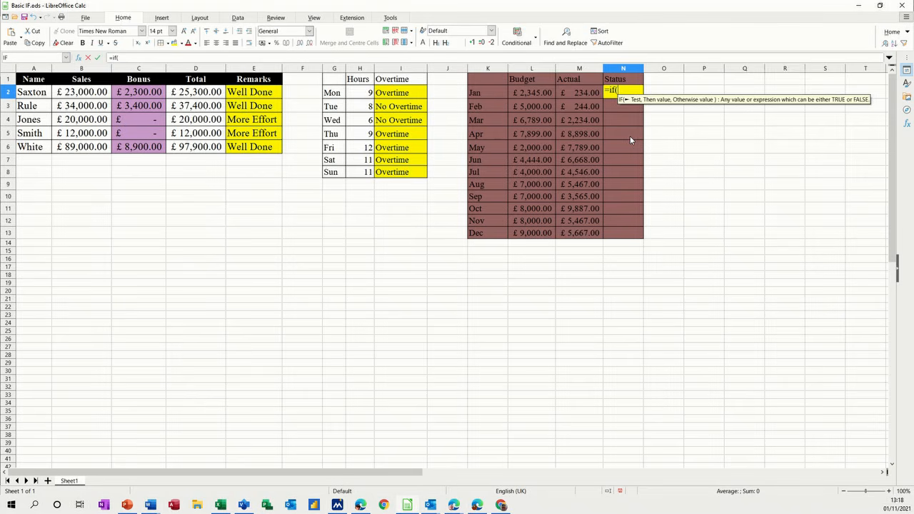
type("actual>")
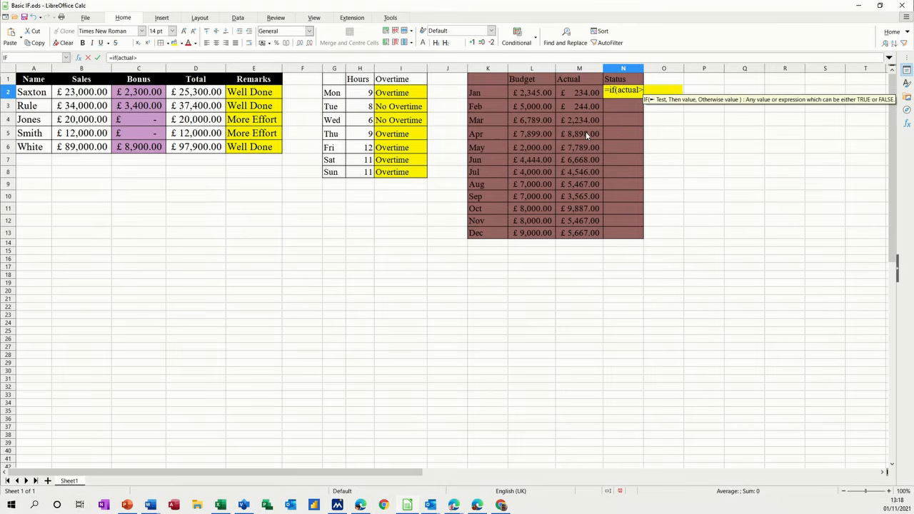
type("budget")
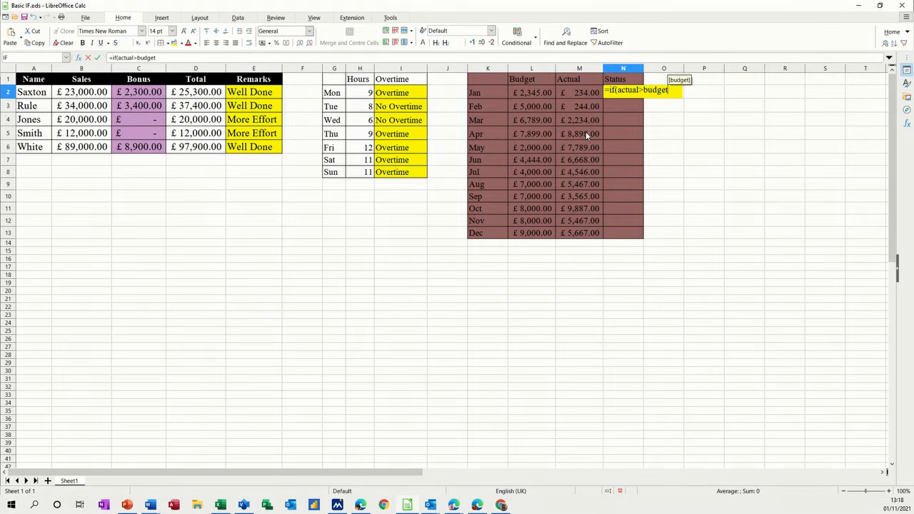
type(",")
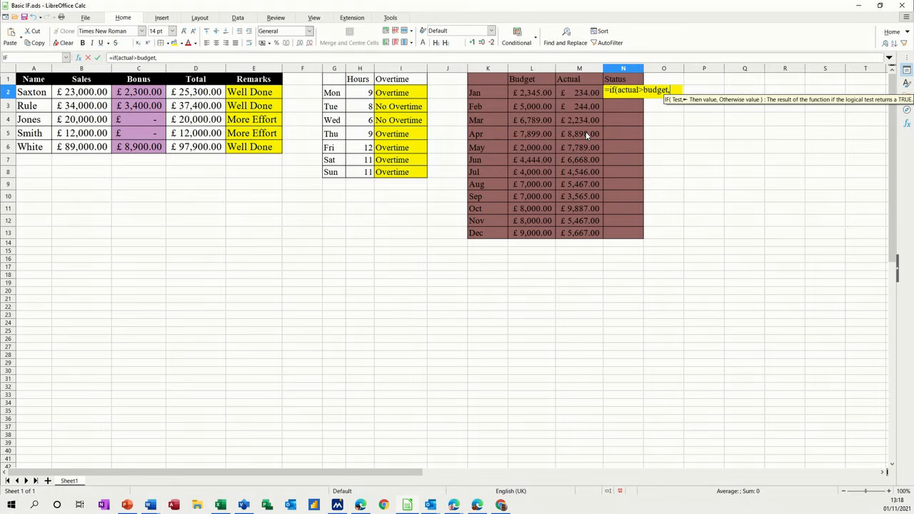
type("\"")
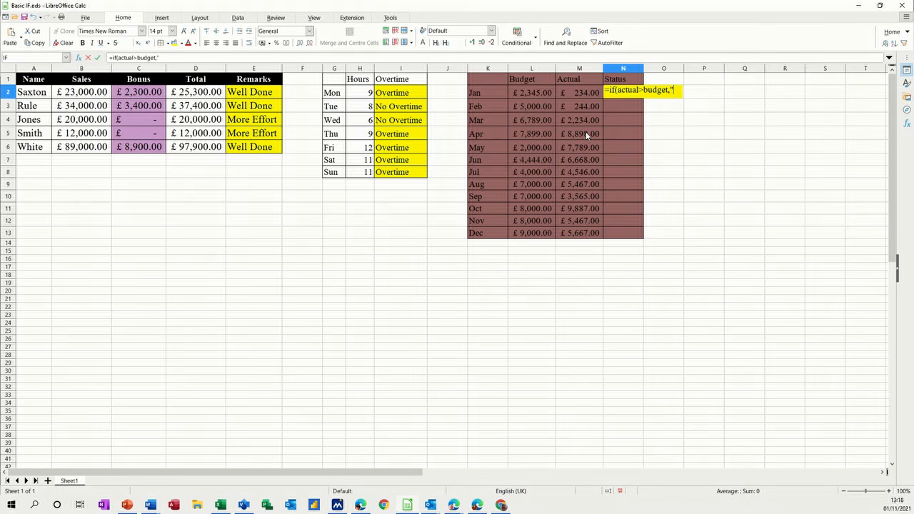
type("Over ")
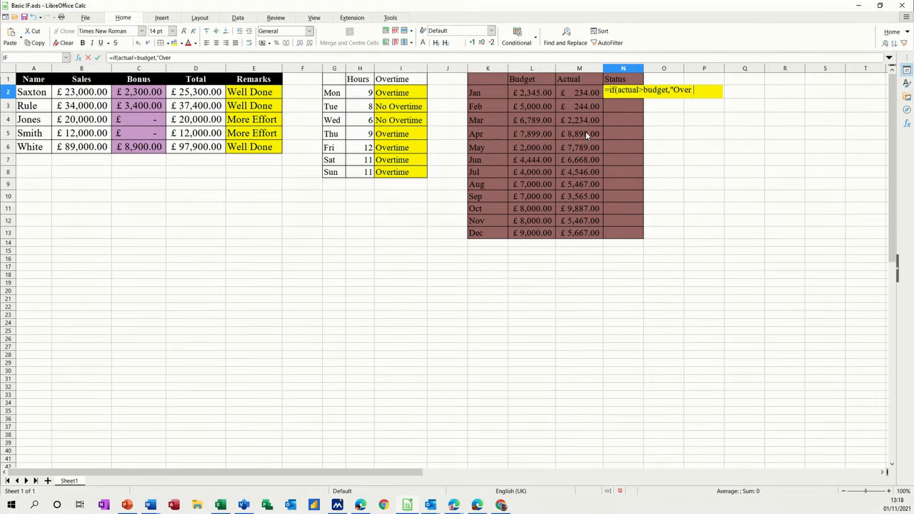
type("Budget\"")
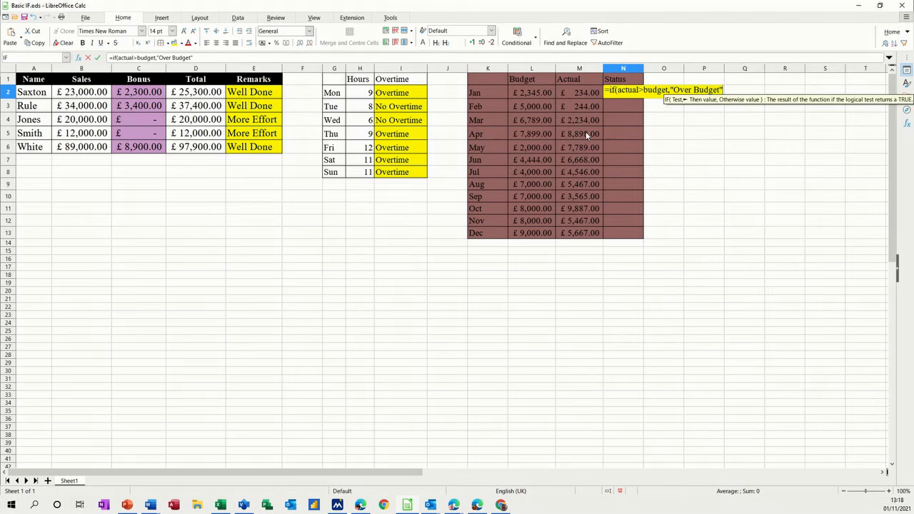
type(",\"")
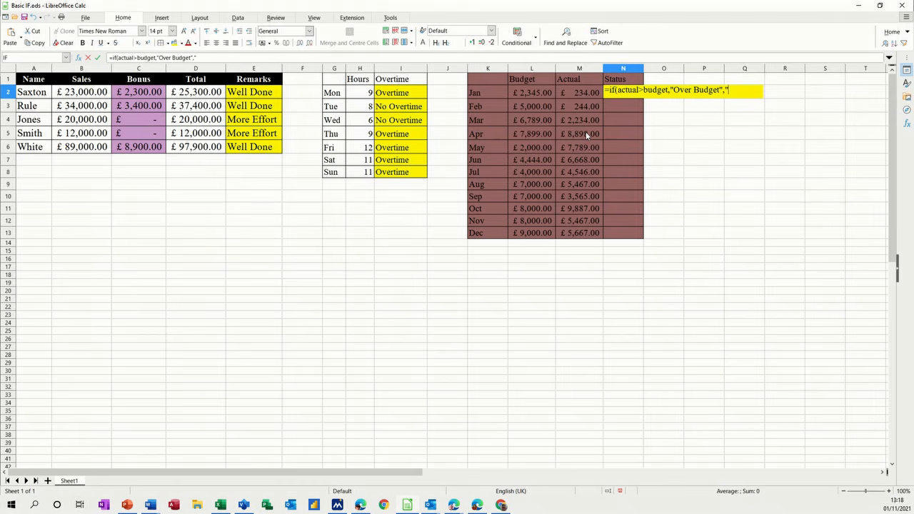
type("Within Budget\")")
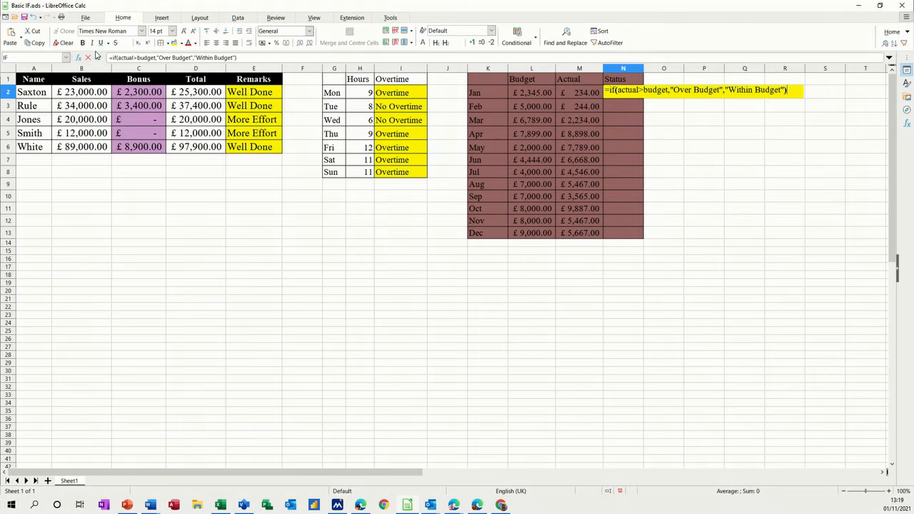
left_click(98, 58)
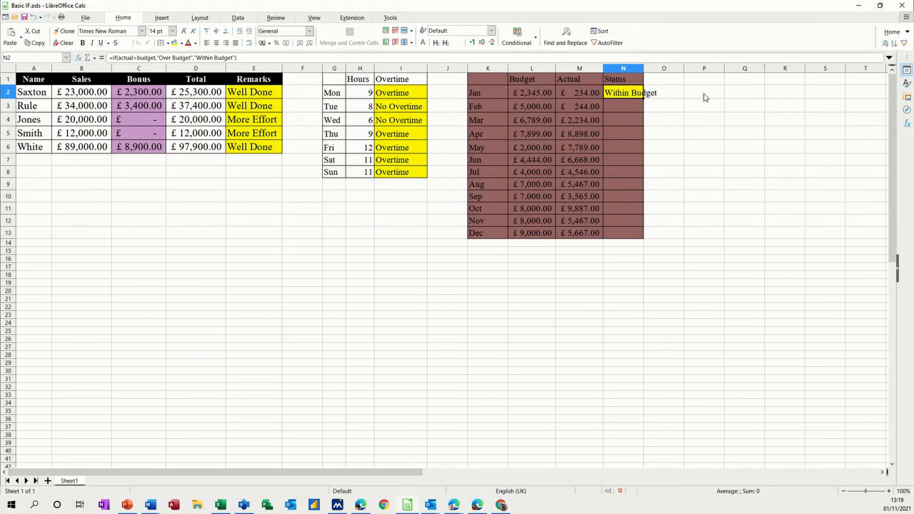
double_click(644, 100)
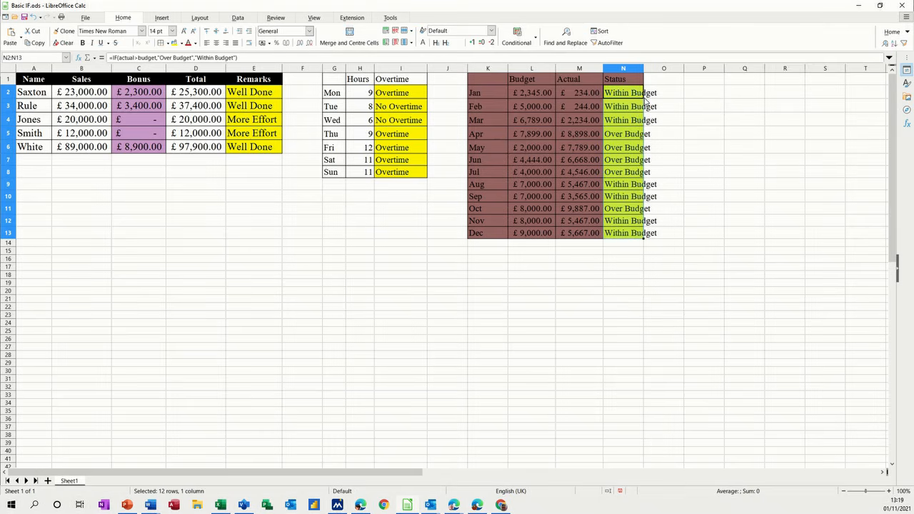
Fit column N's width to its contents and check April's Budget, Actual and Status cells.
double_click(643, 68)
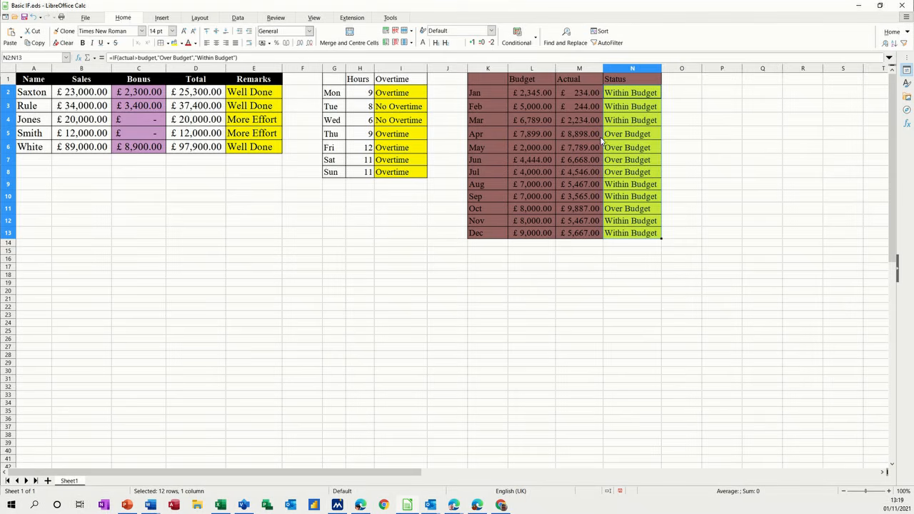
left_click(566, 135)
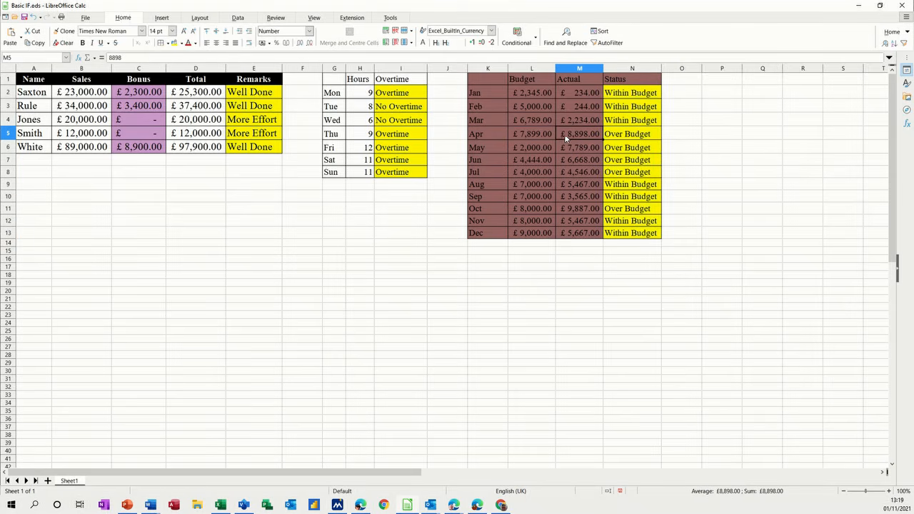
left_click(533, 136)
left_click(578, 133)
left_click(623, 136)
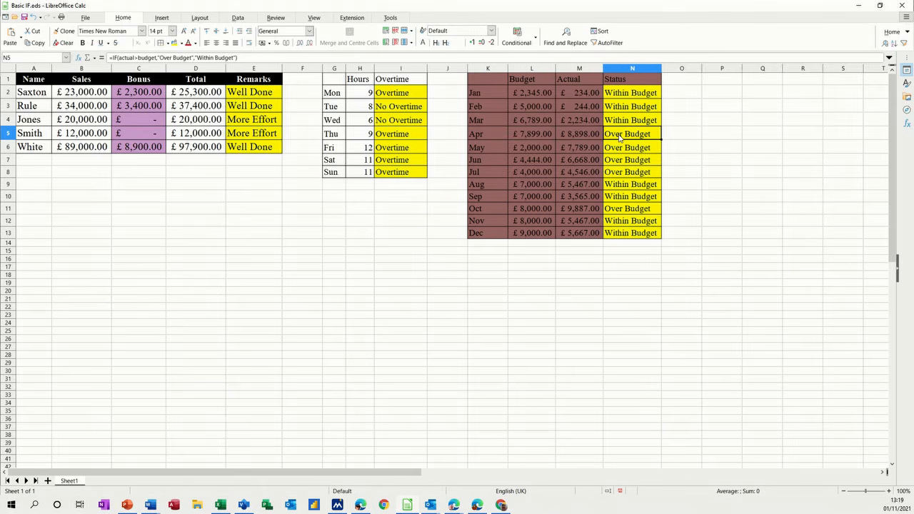